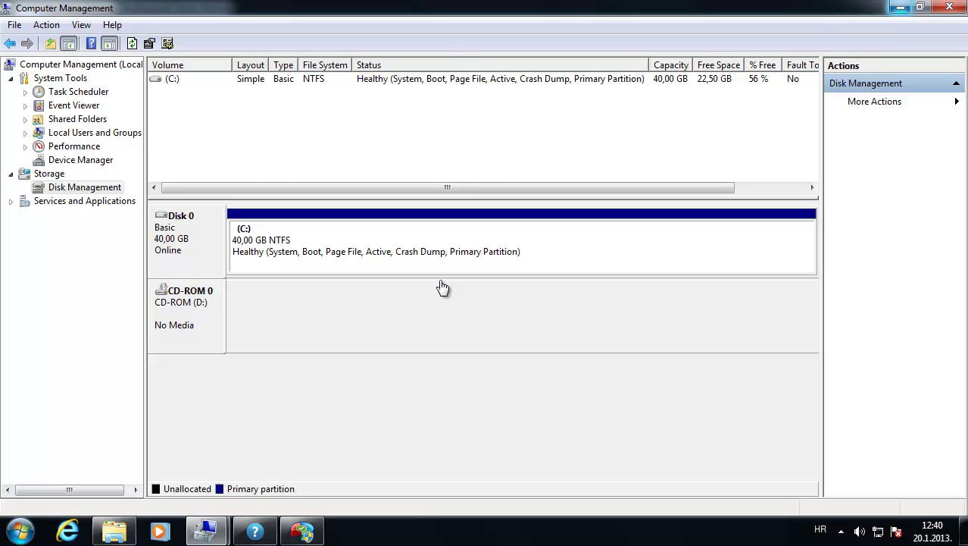
# Reload AOMEI's disk list to show only Disk 1, then minimize it to reveal Computer Management
pyautogui.click(306, 538)
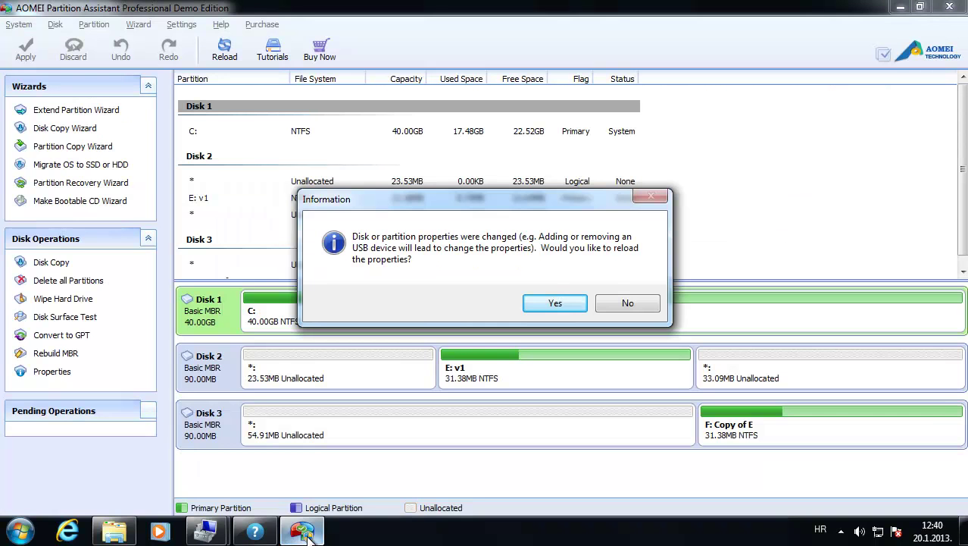
pyautogui.click(567, 302)
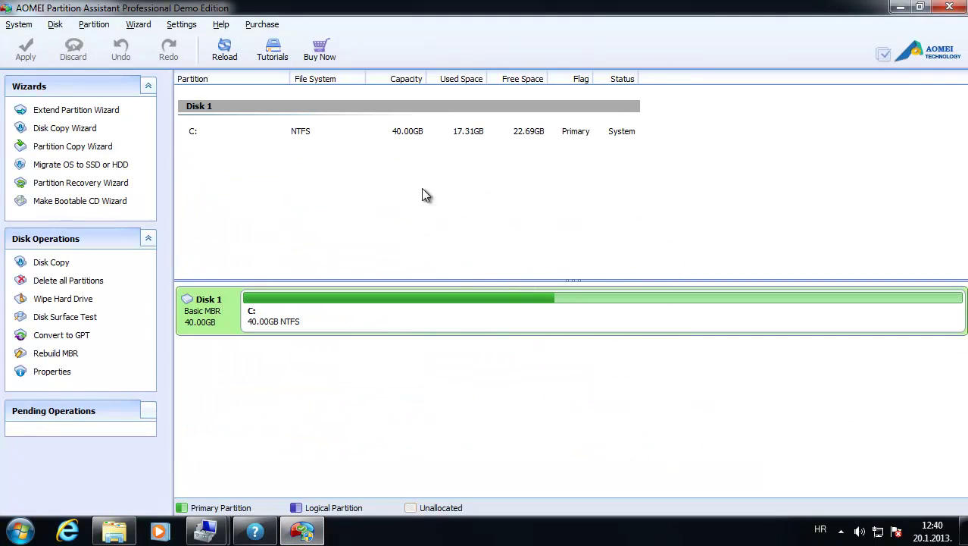
pyautogui.moveTo(307, 536)
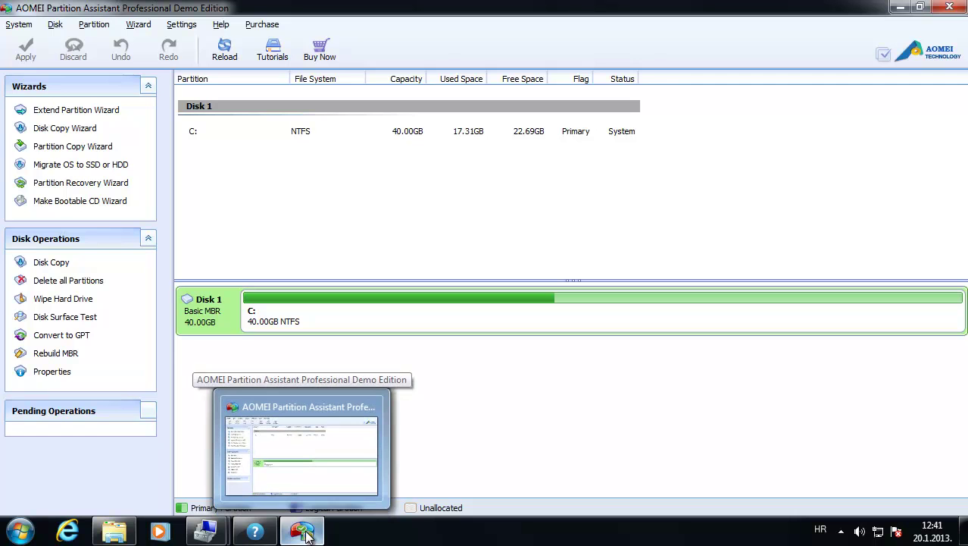
pyautogui.click(307, 536)
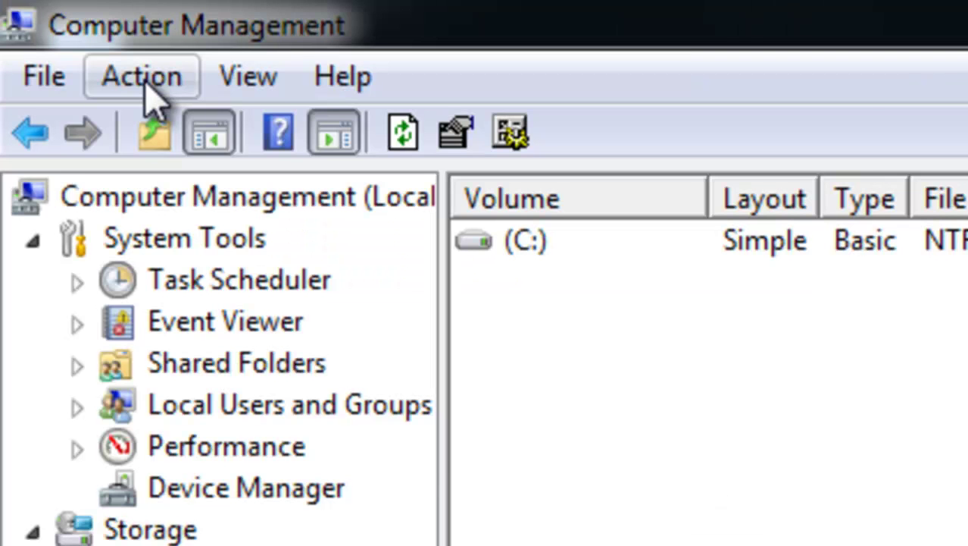
# Create and attach a 90 MB virtual disk at C:\1.vhd
pyautogui.click(144, 75)
pyautogui.click(178, 233)
pyautogui.click(652, 155)
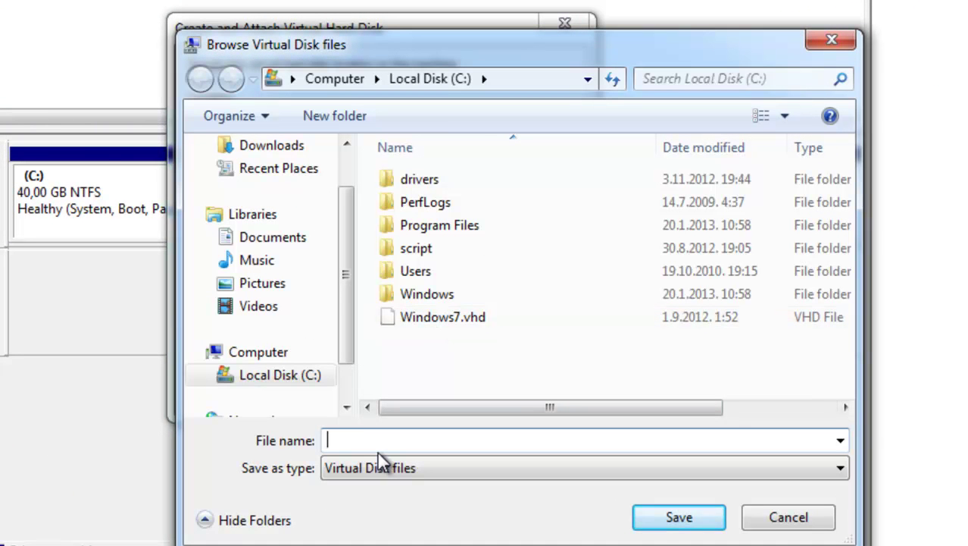
pyautogui.write('1')
pyautogui.click(682, 522)
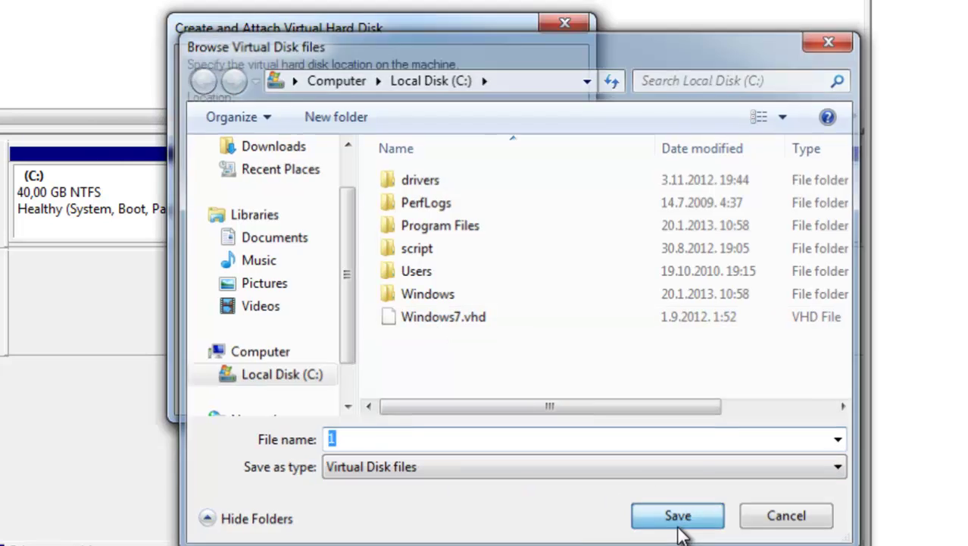
pyautogui.click(495, 163)
pyautogui.write('90')
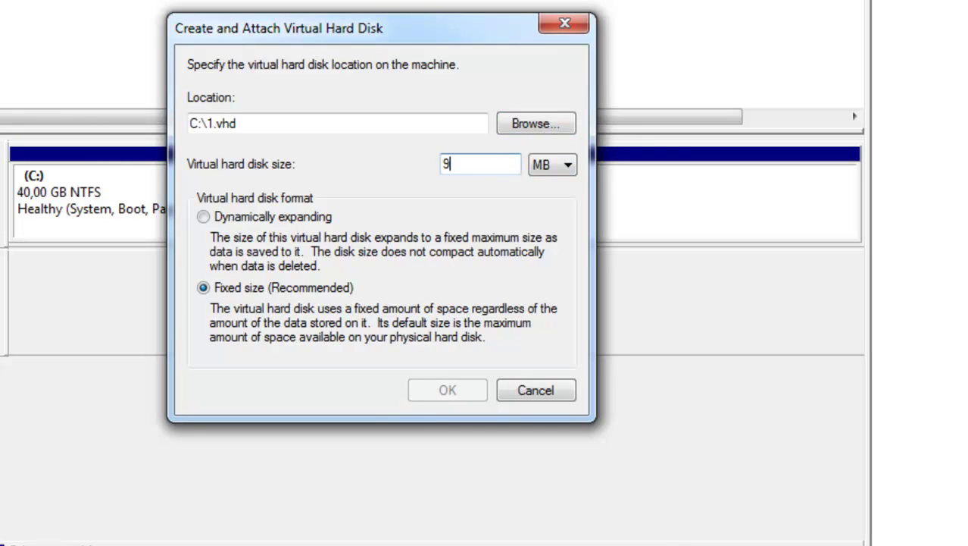
pyautogui.click(431, 395)
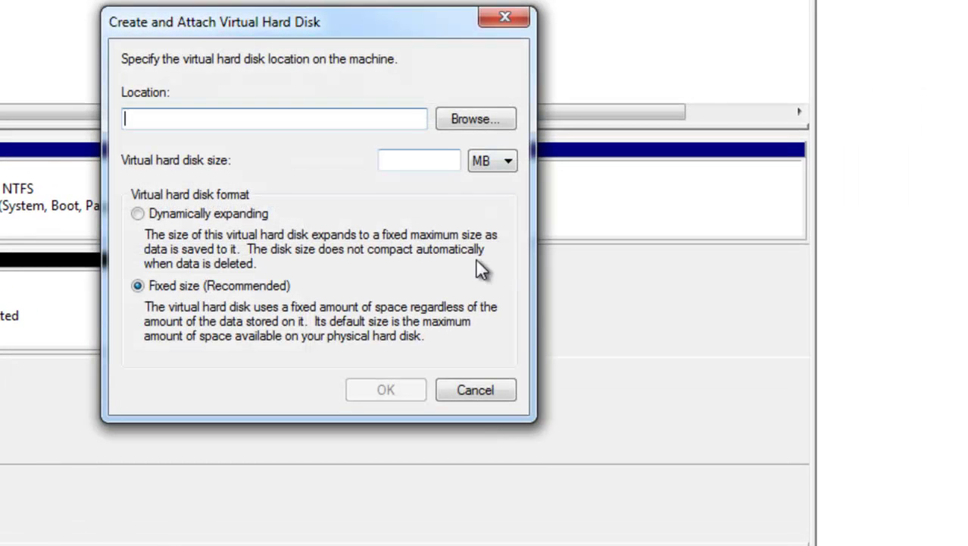
# Create and attach a second 90 MB virtual disk at C:\2.vhd, then select Disks 1 and 2
pyautogui.click(471, 120)
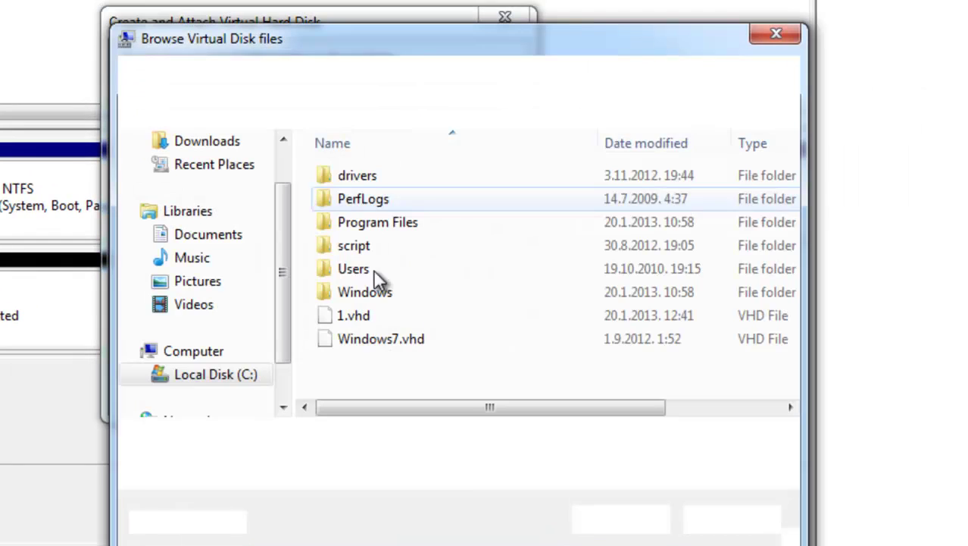
pyautogui.write('2')
pyautogui.click(605, 526)
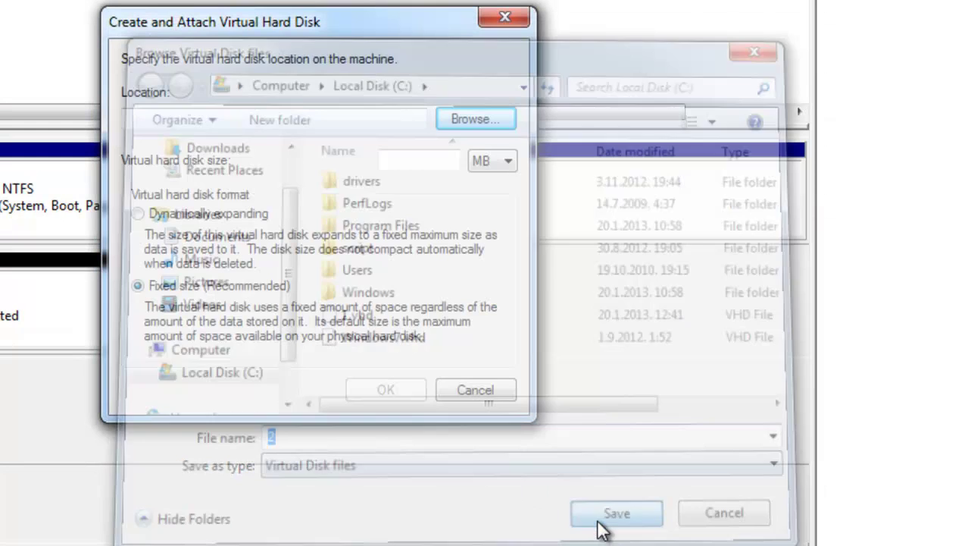
pyautogui.click(431, 160)
pyautogui.write('90')
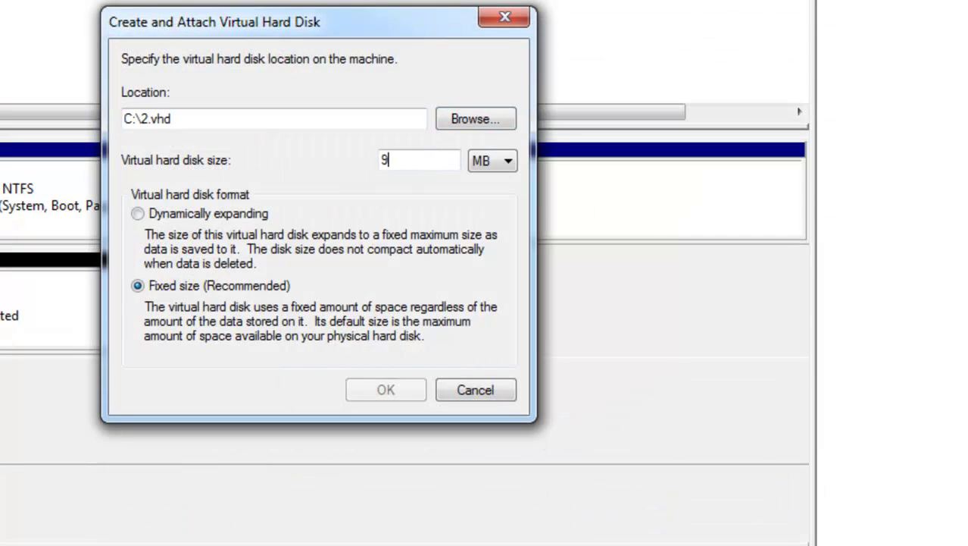
pyautogui.click(383, 384)
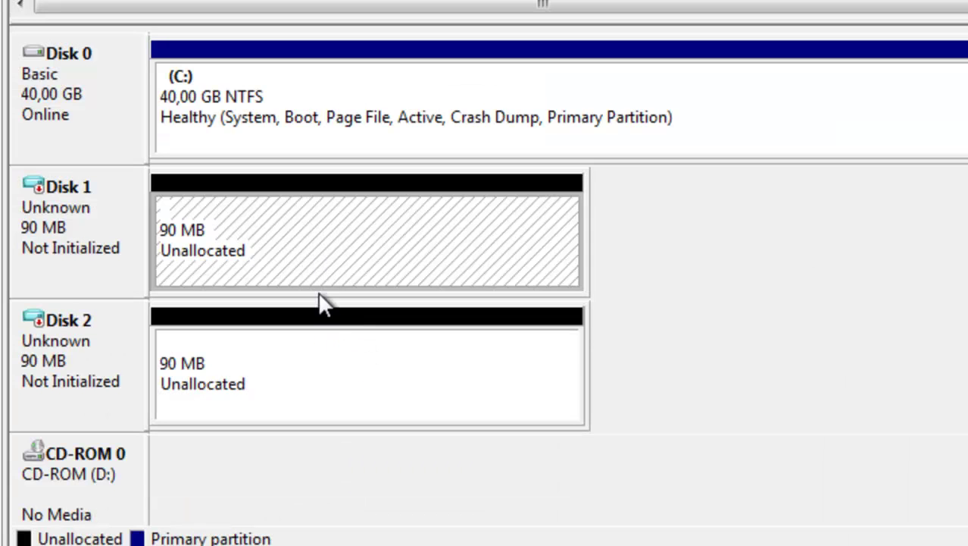
pyautogui.click(309, 267)
pyautogui.click(312, 356)
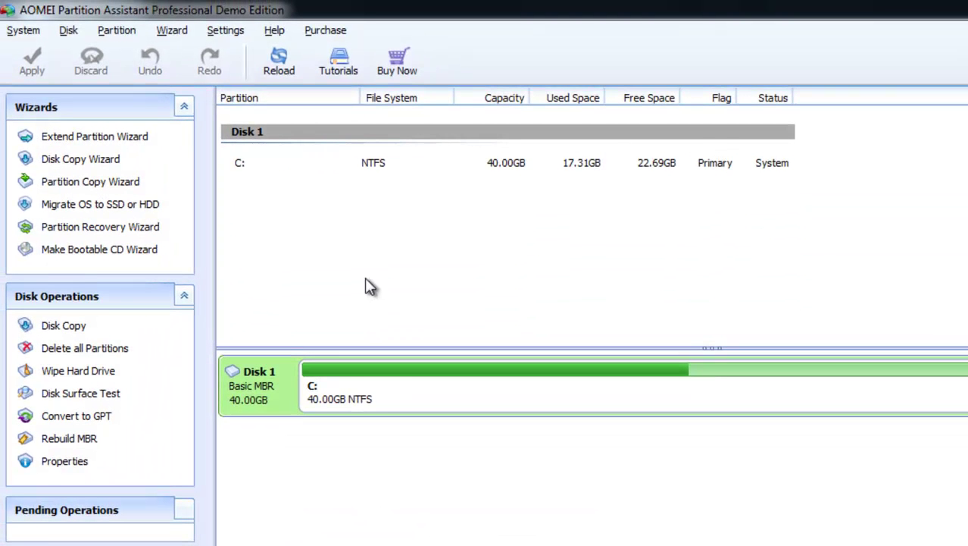
# Reload AOMEI so the new 90.00MB Disk 2 and Disk 3 appear, and select Disk 2
pyautogui.click(283, 74)
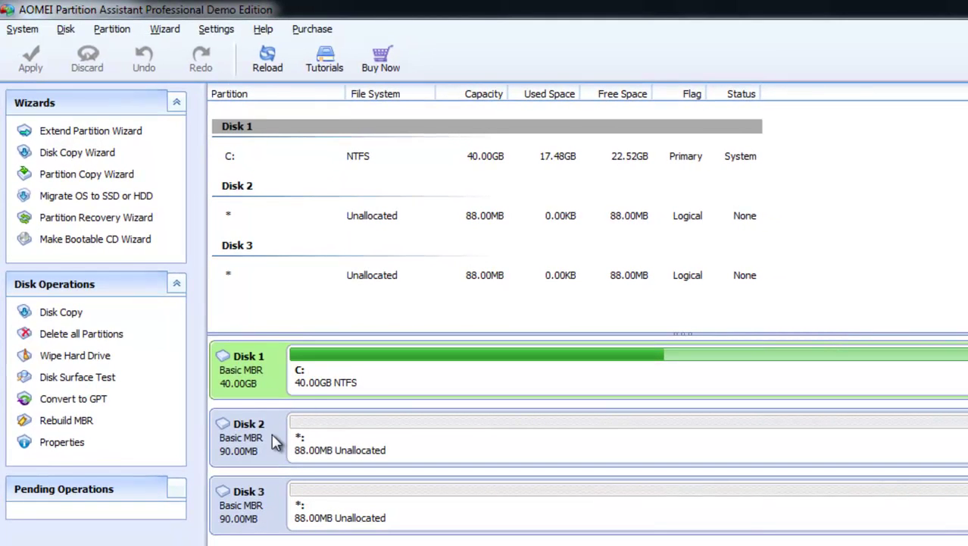
pyautogui.click(269, 467)
pyautogui.click(259, 501)
pyautogui.click(263, 450)
pyautogui.click(258, 515)
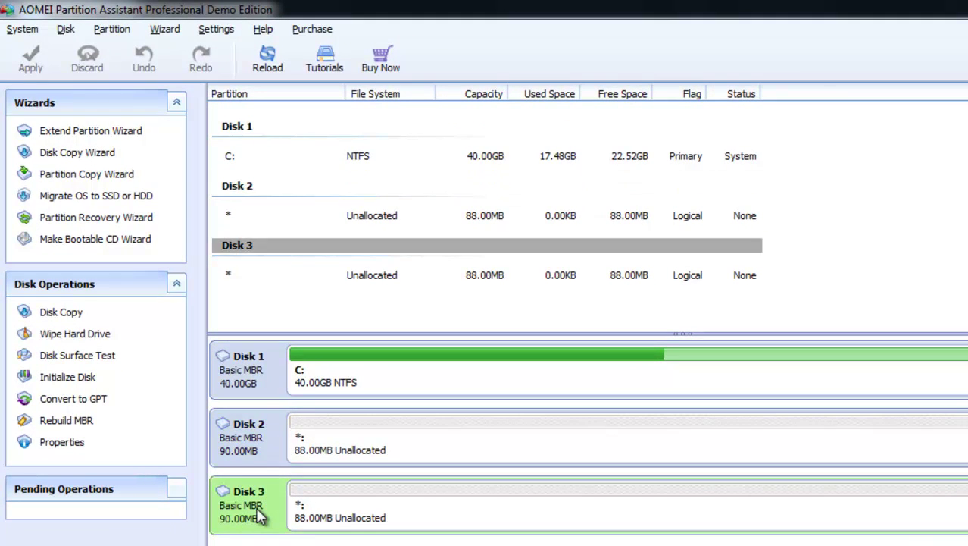
pyautogui.click(252, 439)
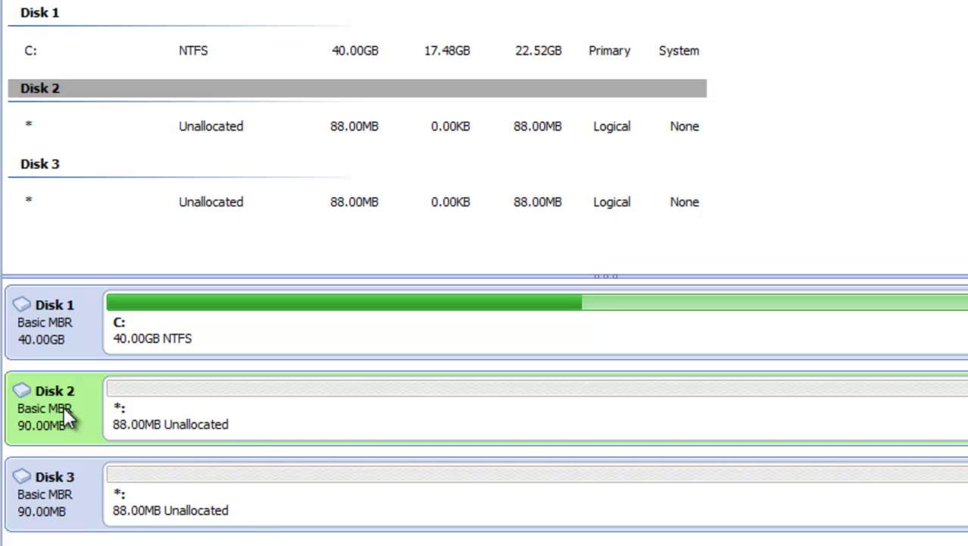
# Open the Initialize Disk settings for Disk 2
pyautogui.rightClick(64, 406)
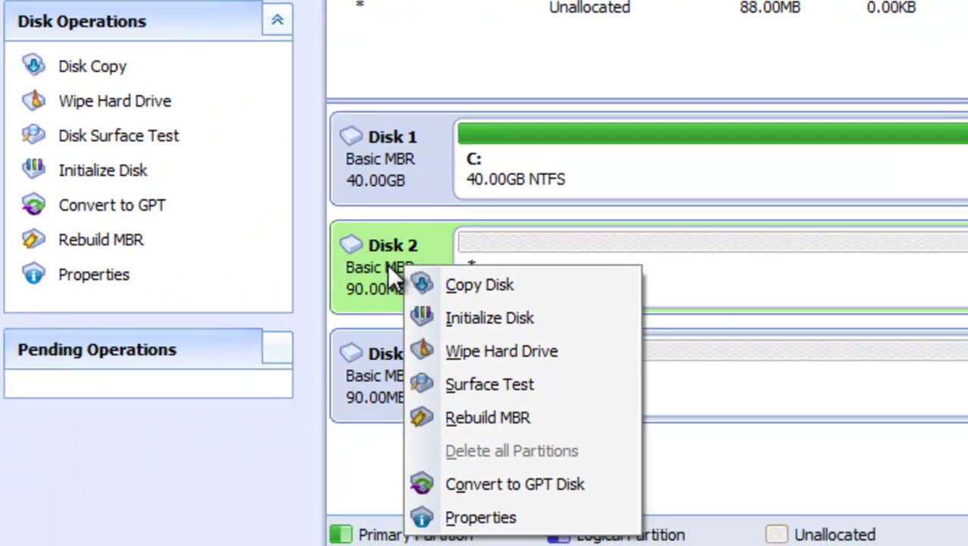
pyautogui.click(186, 352)
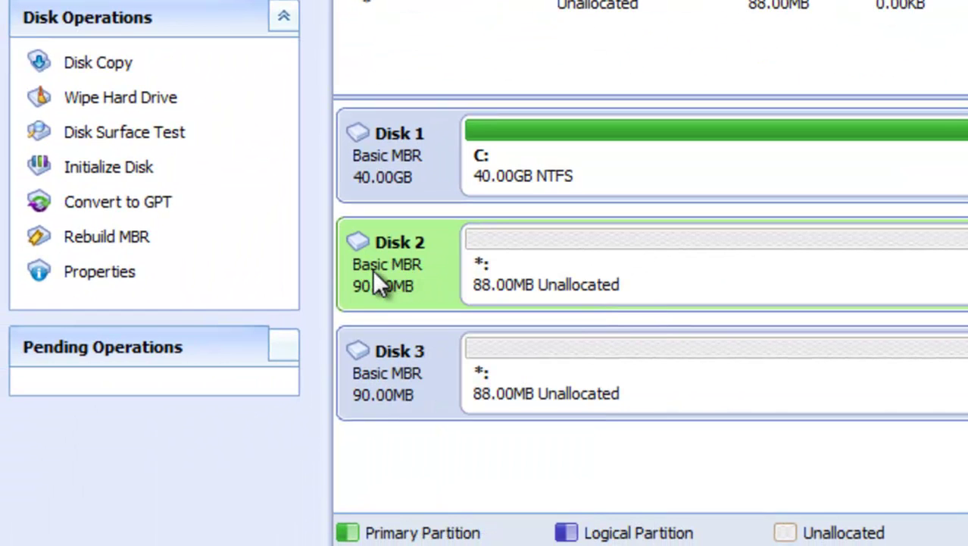
pyautogui.rightClick(374, 273)
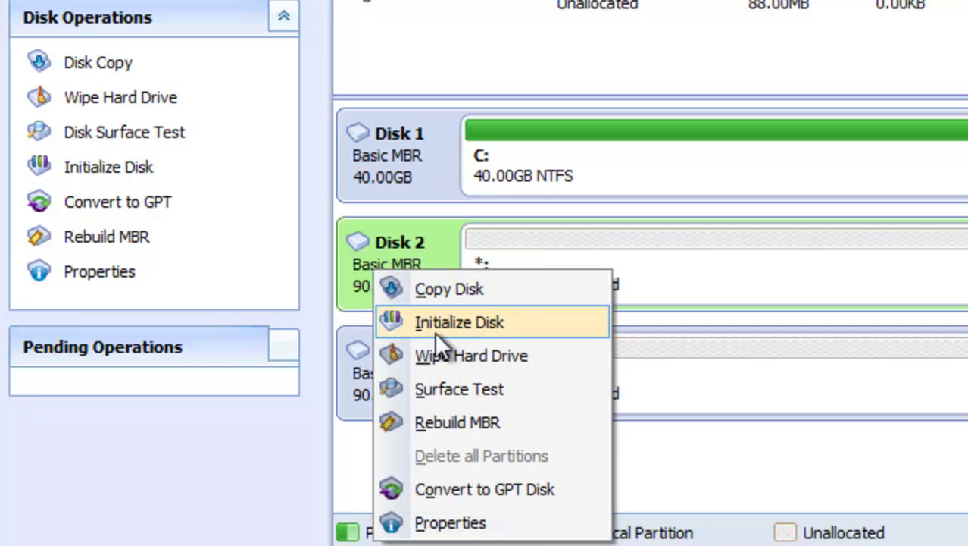
pyautogui.click(232, 172)
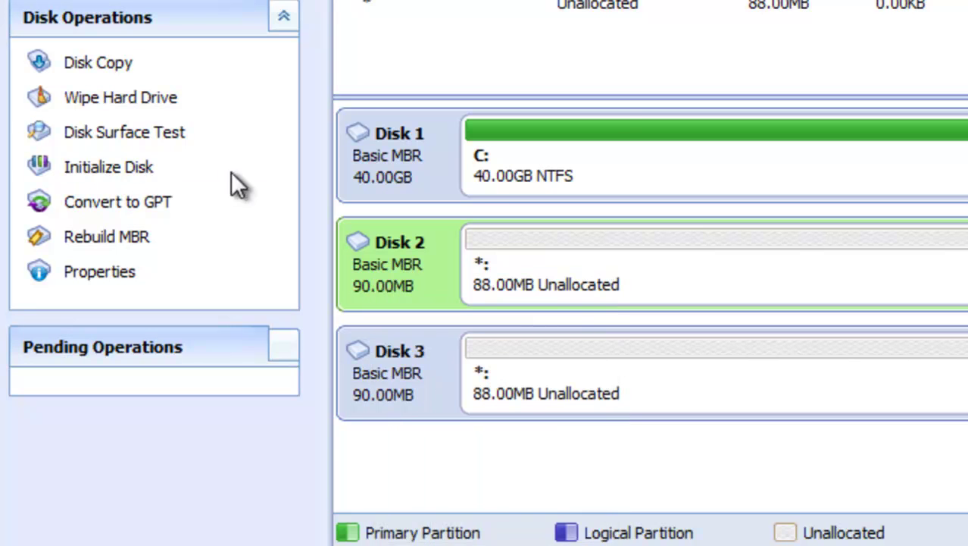
pyautogui.click(141, 169)
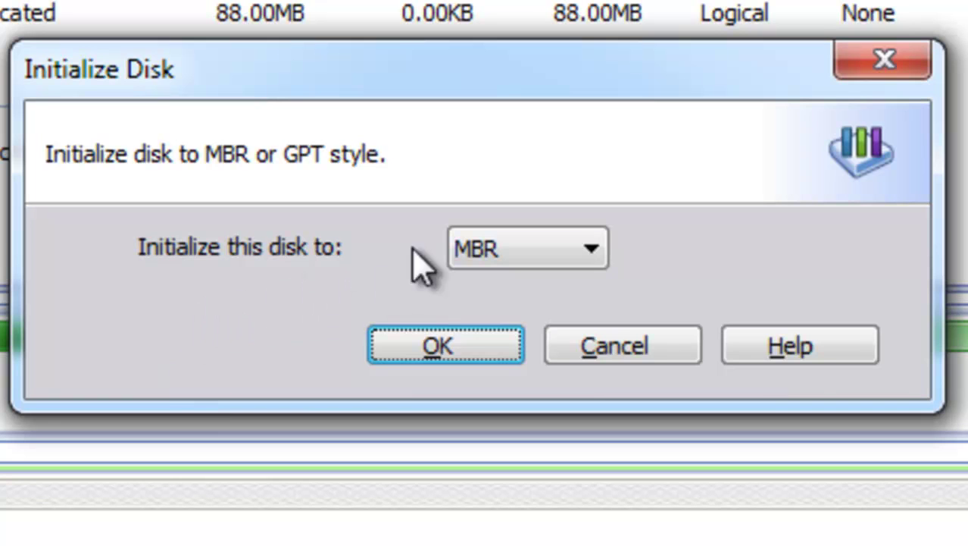
# Initialize Disk 2 with the MBR partition style
pyautogui.click(595, 254)
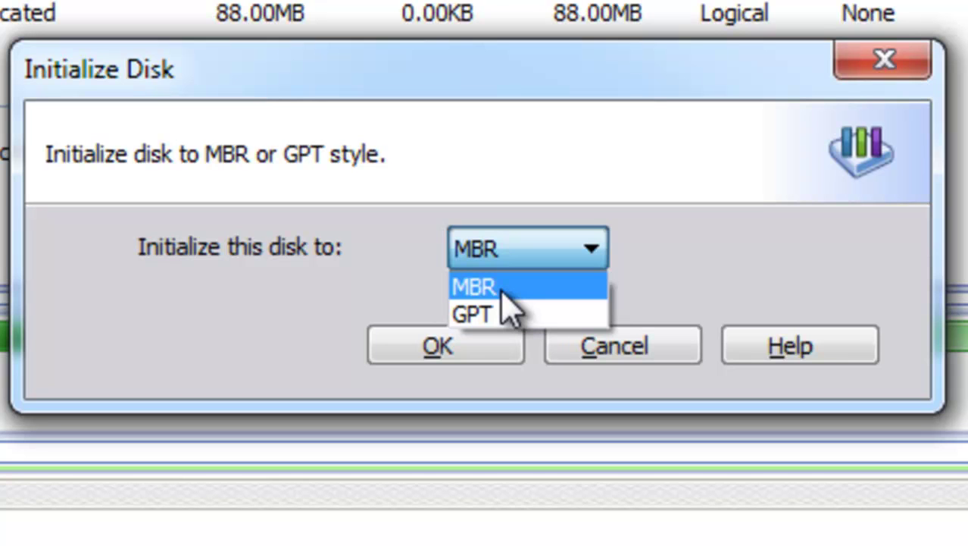
pyautogui.click(501, 291)
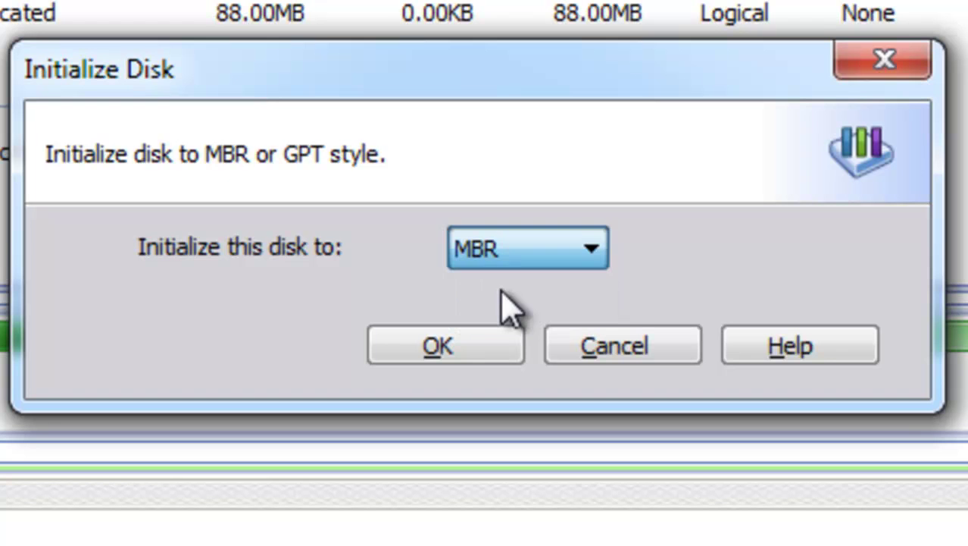
pyautogui.click(467, 350)
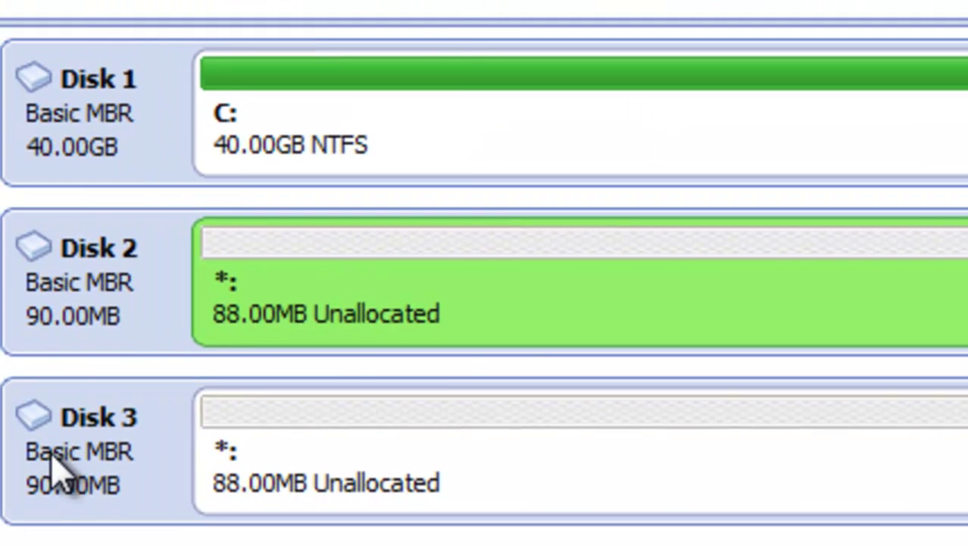
# Initialize Disk 3 as MBR as well
pyautogui.rightClick(53, 455)
pyautogui.click(215, 102)
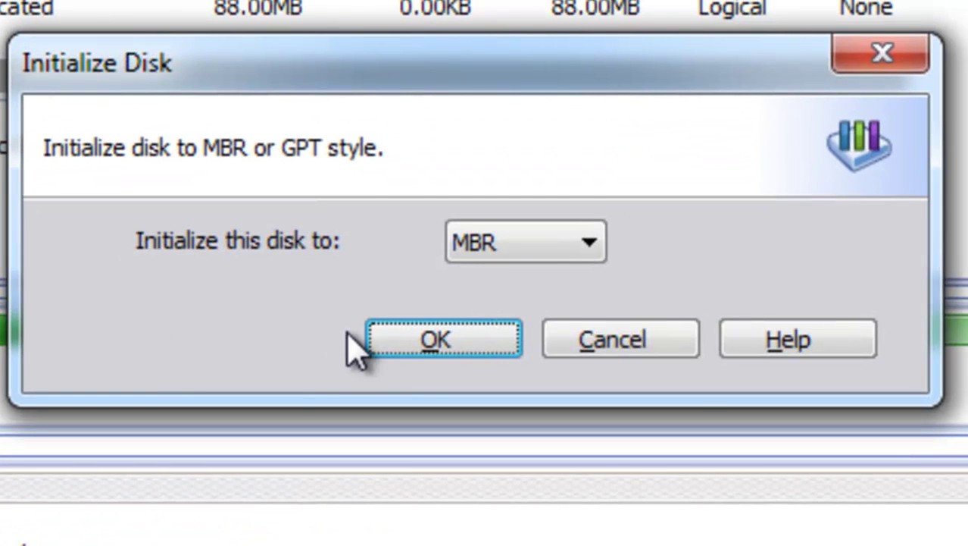
pyautogui.click(400, 345)
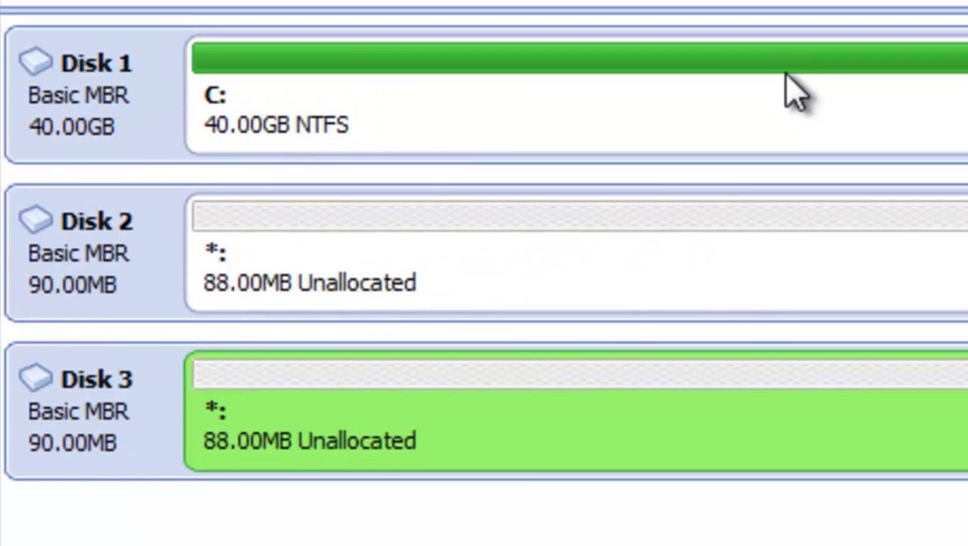
# Start creating a partition on Disk 2's unallocated space, proposed as 86.26MB NTFS drive E:
pyautogui.click(125, 284)
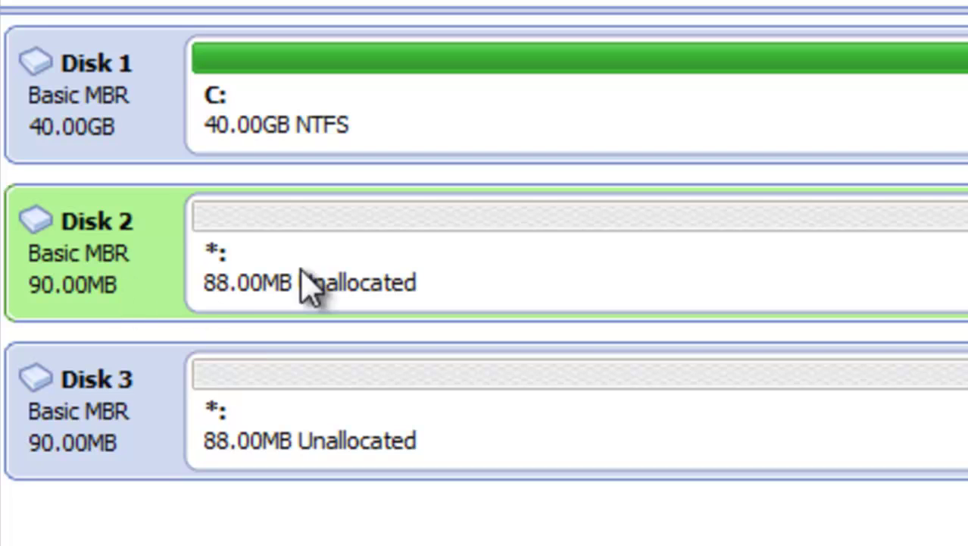
pyautogui.rightClick(443, 274)
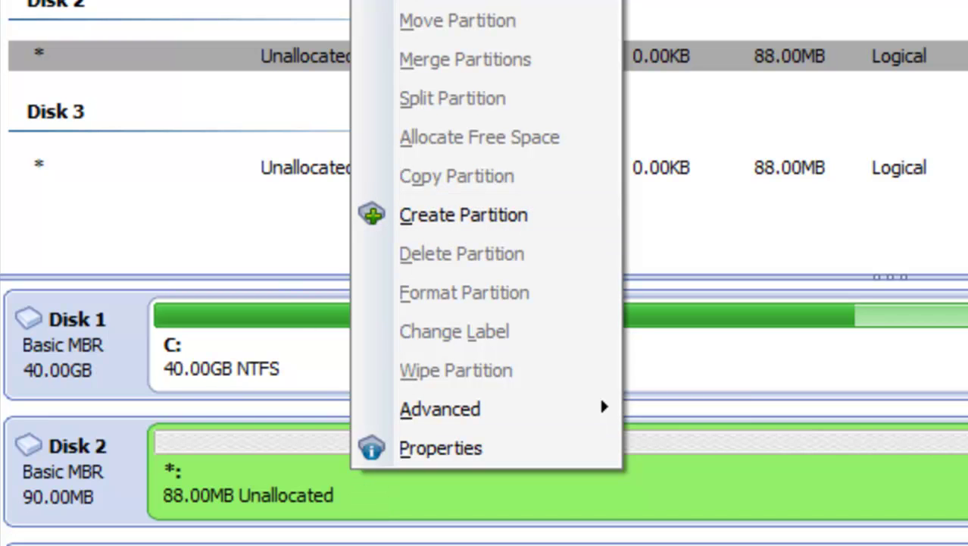
pyautogui.click(465, 219)
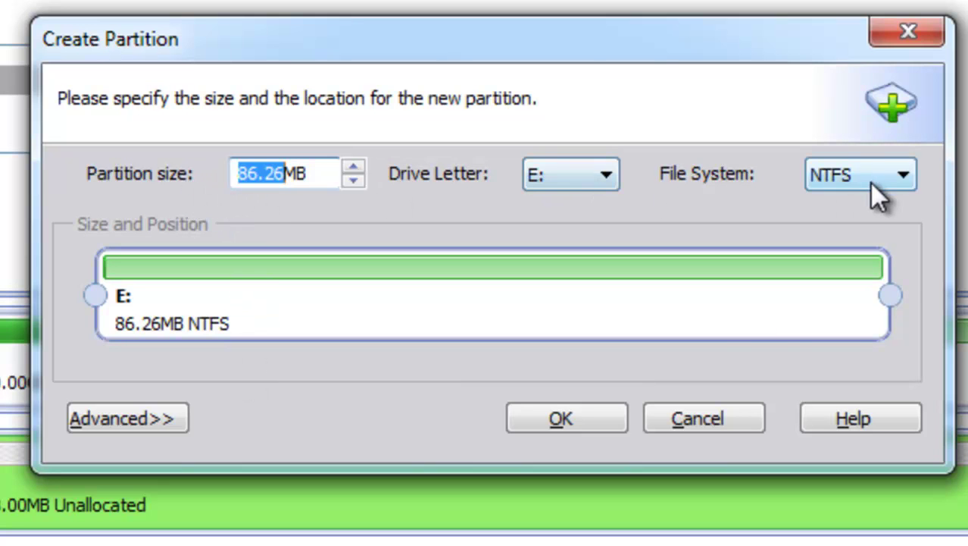
pyautogui.moveTo(635, 56); pyautogui.dragTo(629, 6)
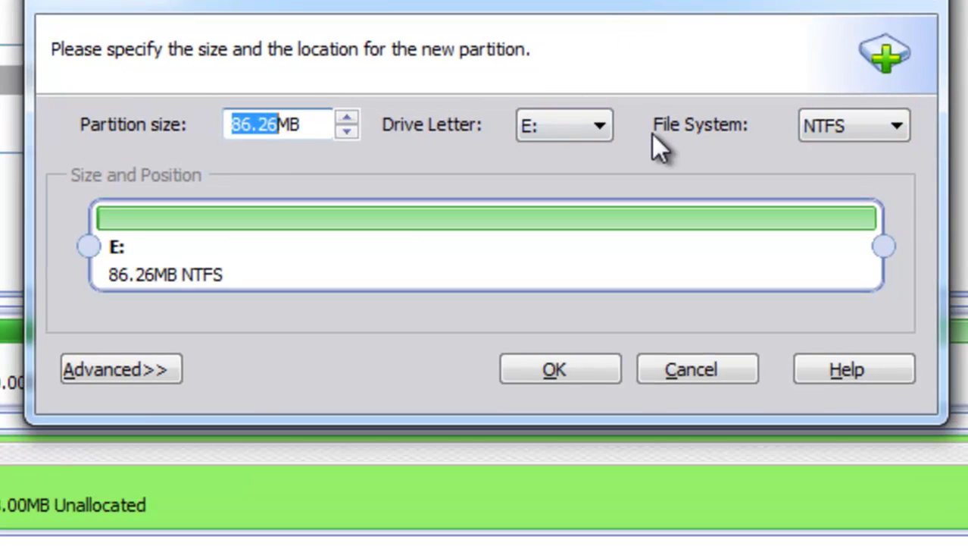
# Label the new partition v1 and keep it as a Primary Partition
pyautogui.click(155, 370)
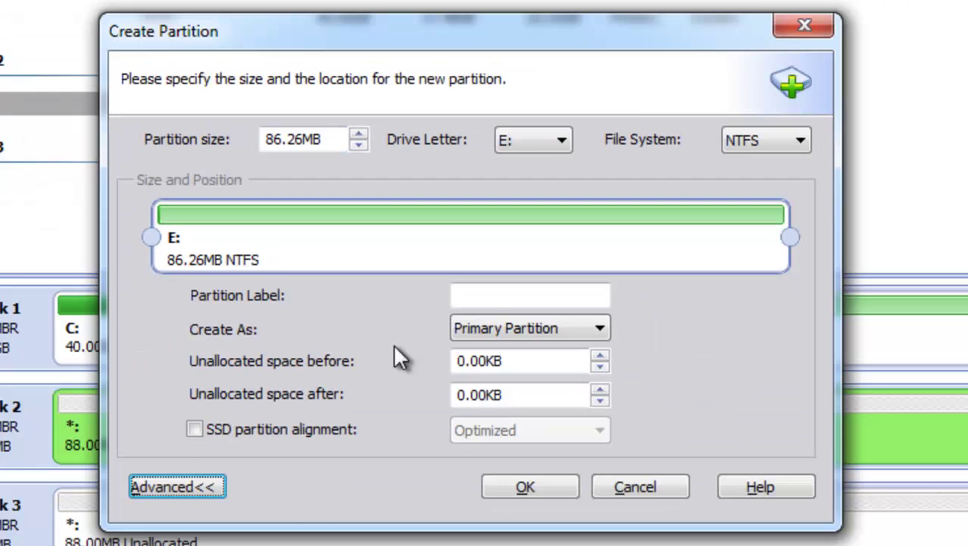
pyautogui.click(530, 293)
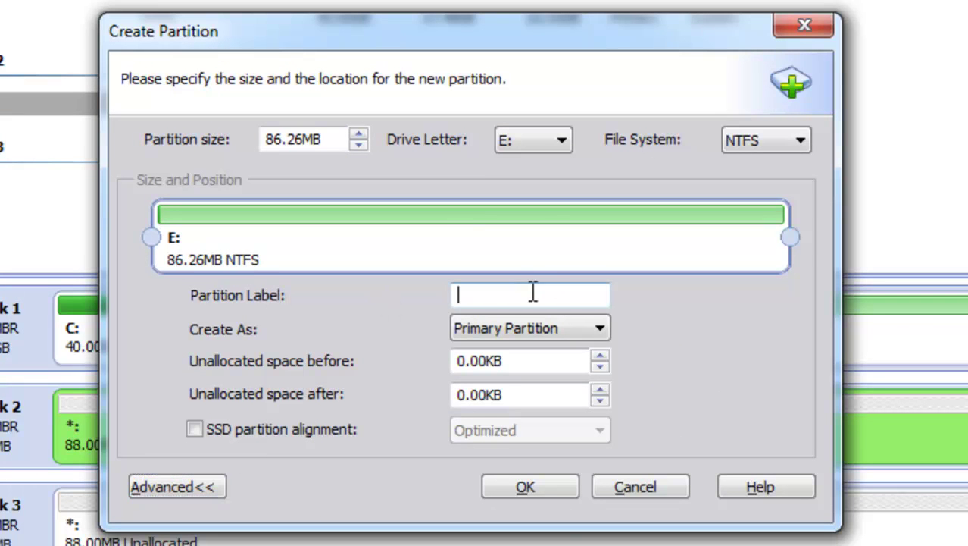
pyautogui.write('v1')
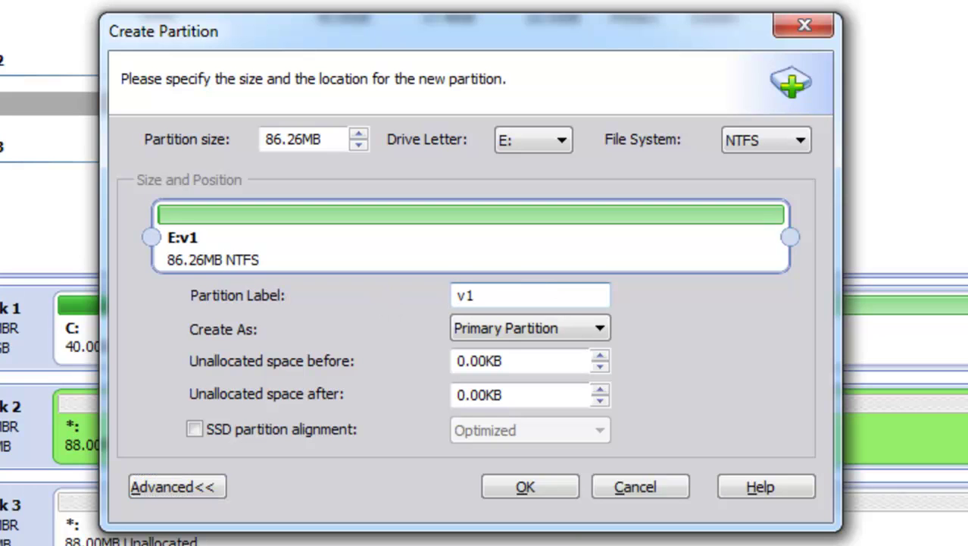
pyautogui.click(479, 328)
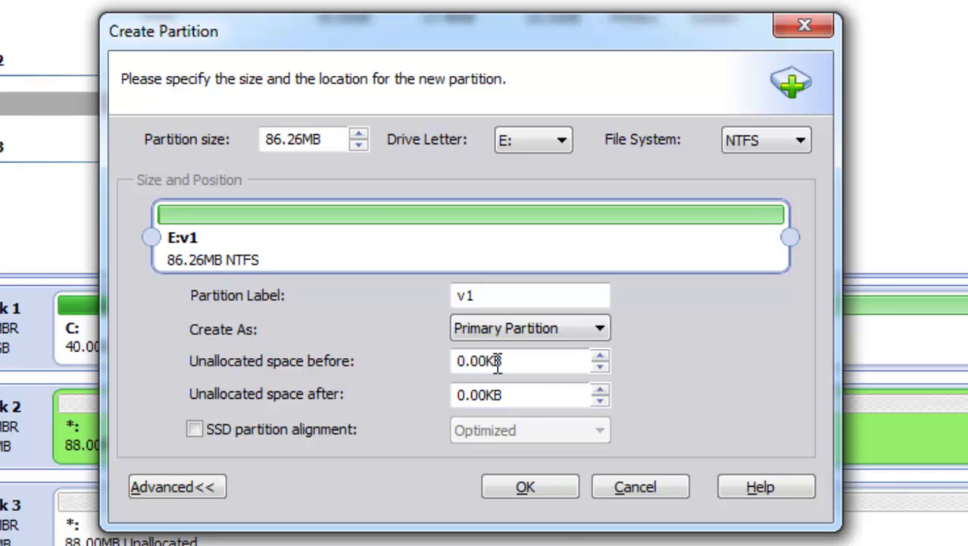
# Size E: to 47.07MB, leaving 15.72MB free before and 25.25MB after
pyautogui.click(530, 365)
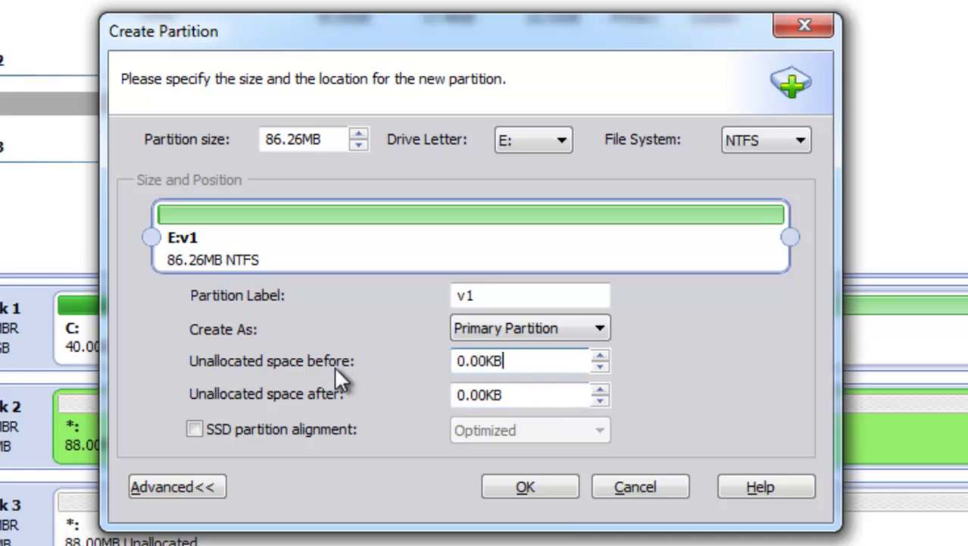
pyautogui.click(516, 394)
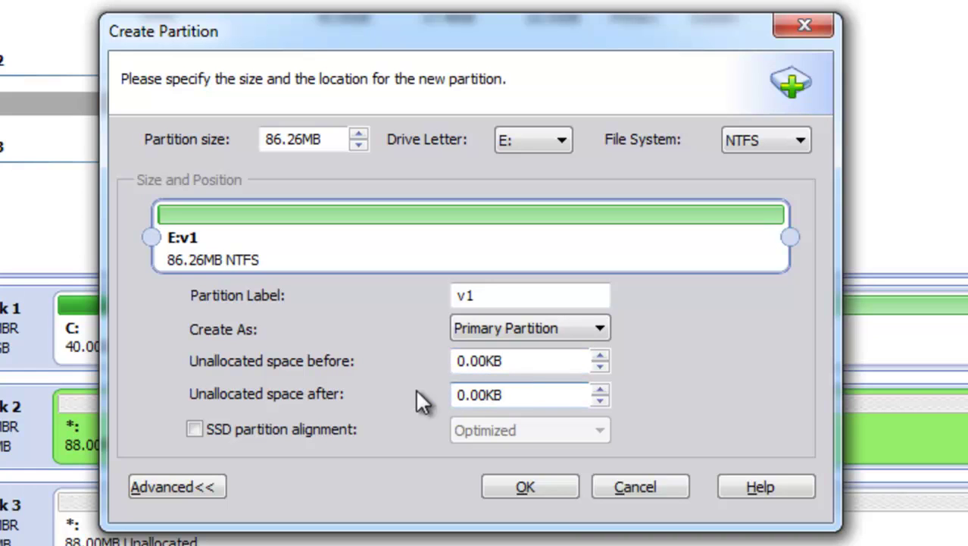
pyautogui.click(522, 364)
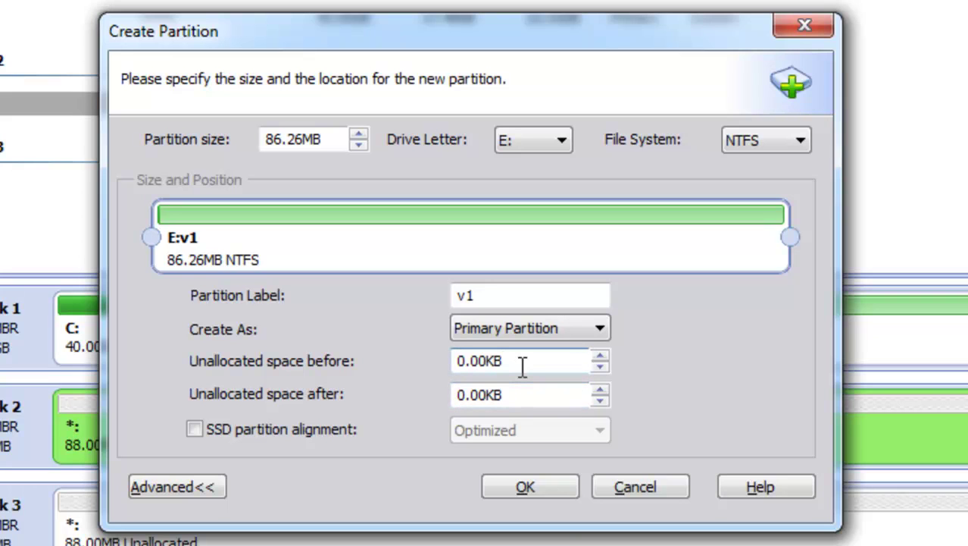
pyautogui.click(519, 394)
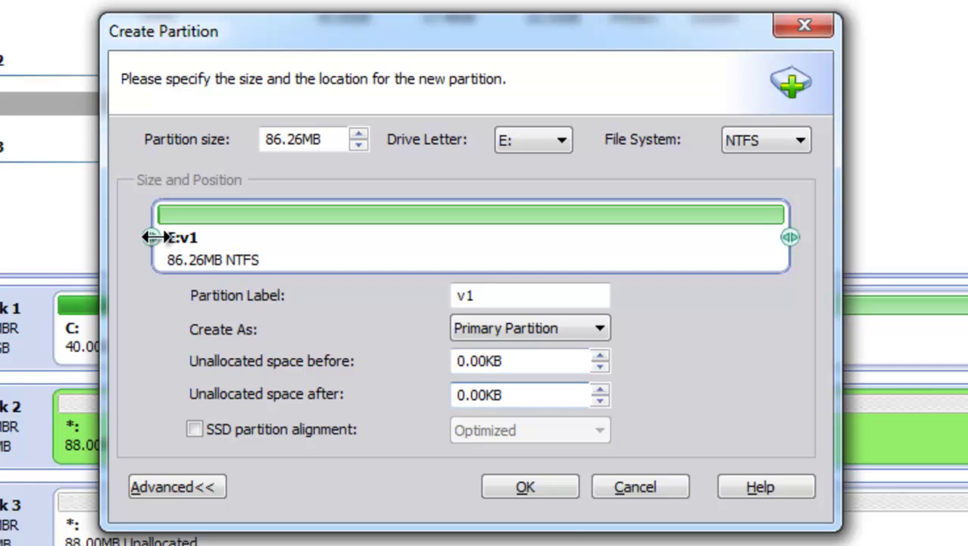
pyautogui.moveTo(152, 237); pyautogui.dragTo(259, 240)
pyautogui.moveTo(721, 237); pyautogui.dragTo(616, 231)
pyautogui.moveTo(707, 231); pyautogui.dragTo(559, 237)
pyautogui.moveTo(451, 240)
pyautogui.mouseDown()
pyautogui.moveTo(538, 242)
pyautogui.moveTo(465, 241)
pyautogui.mouseUp()
pyautogui.moveTo(667, 237); pyautogui.dragTo(554, 248)
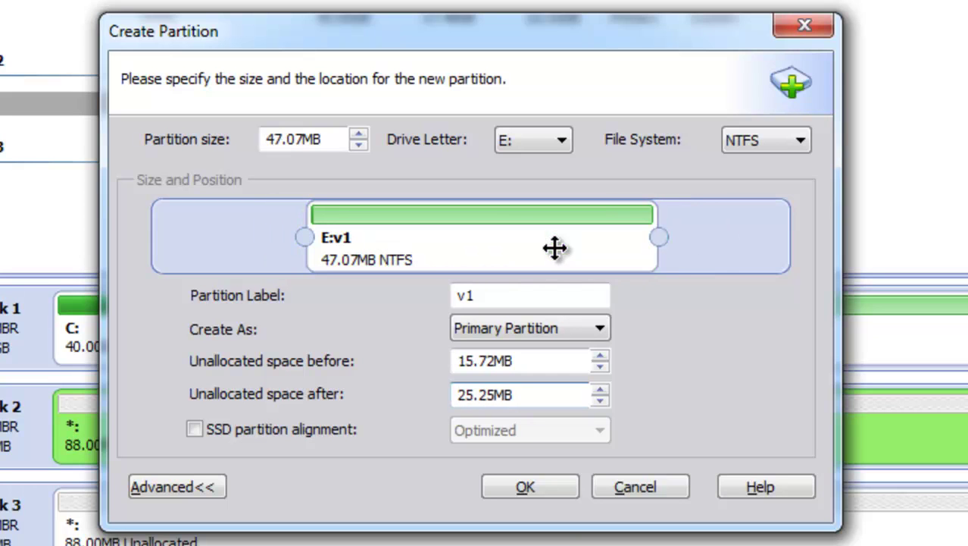
# Enable SSD partition alignment, confirm E: v1, and inspect Disk 2's 16.00MB, E: and 25.25MB blocks
pyautogui.click(274, 429)
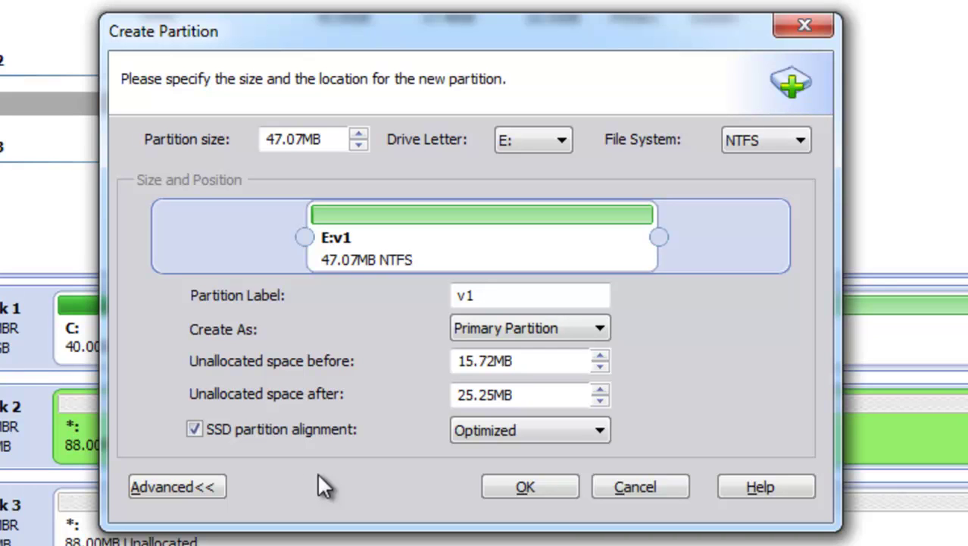
pyautogui.click(507, 482)
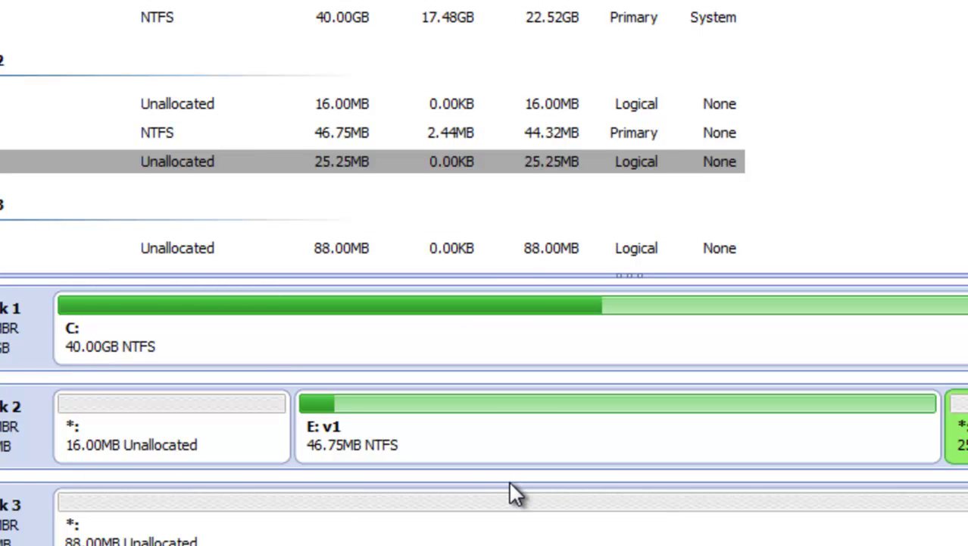
pyautogui.click(476, 432)
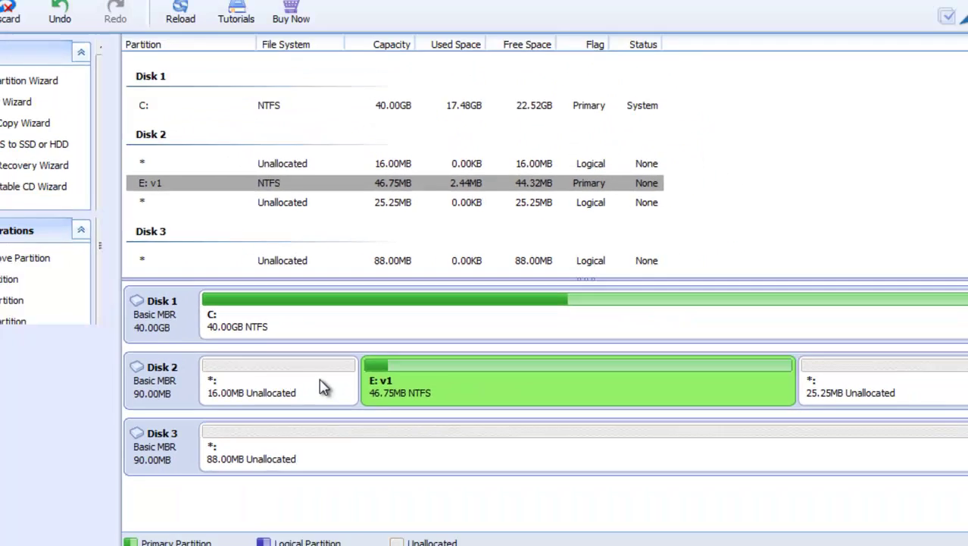
pyautogui.click(322, 386)
pyautogui.click(489, 379)
pyautogui.click(849, 372)
pyautogui.click(590, 384)
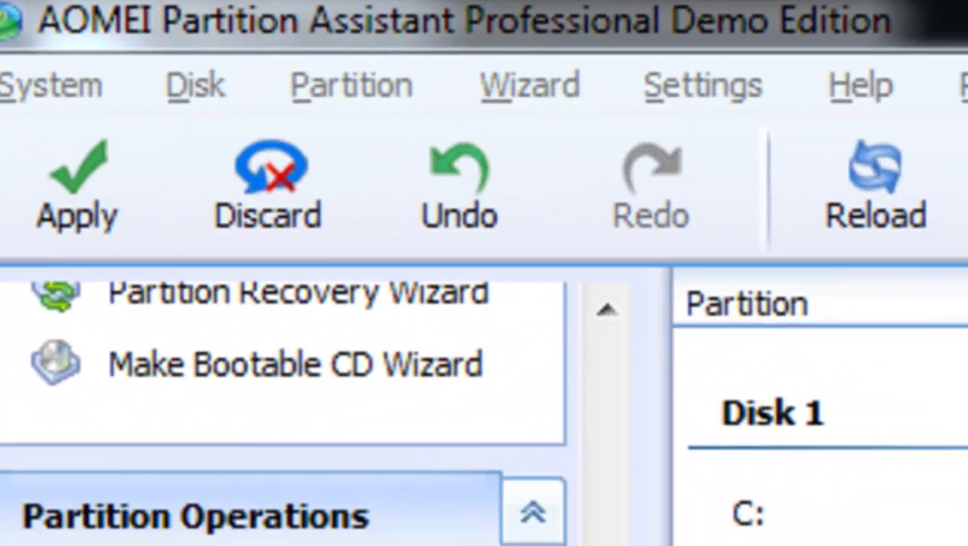
# Apply the three pending operations, confirm completion, and select the new E: v1 partition
pyautogui.click(75, 182)
pyautogui.click(530, 500)
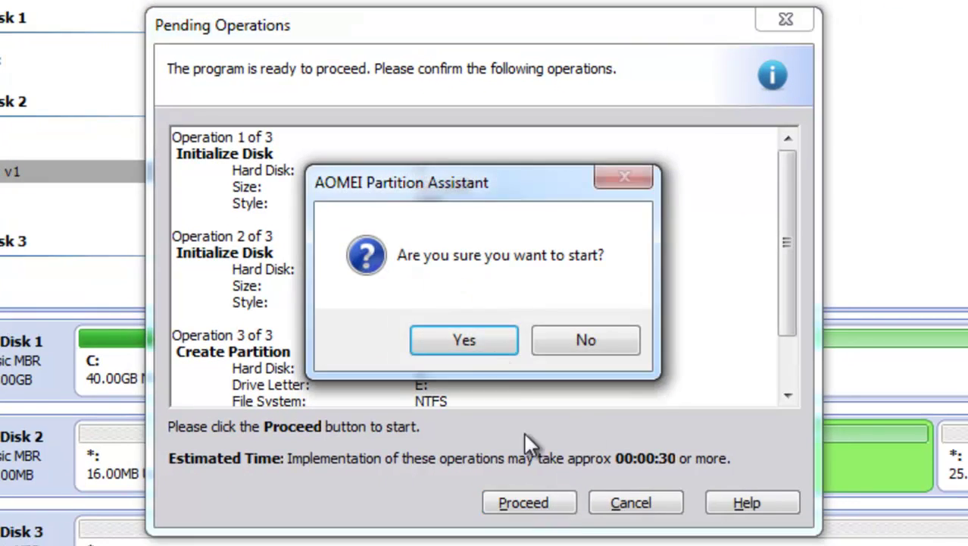
pyautogui.click(484, 341)
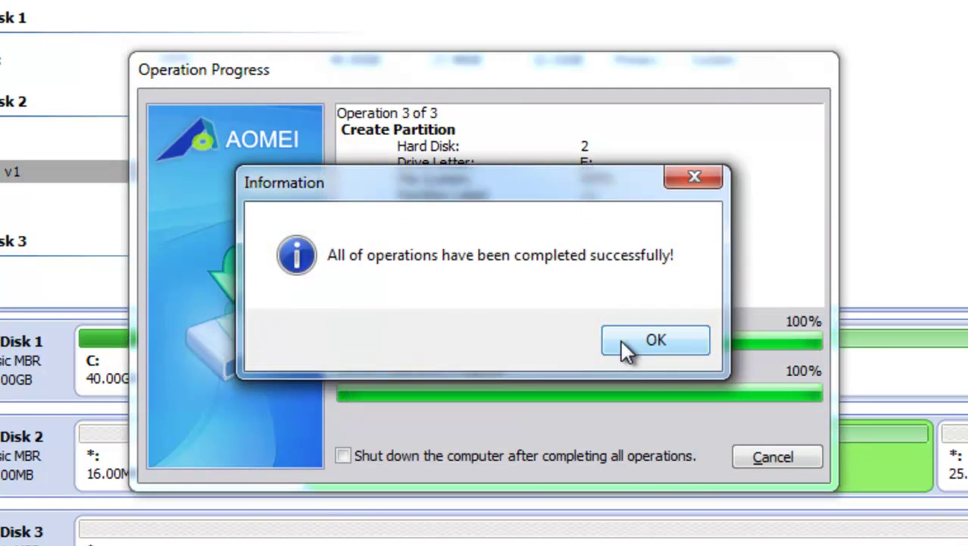
pyautogui.click(620, 340)
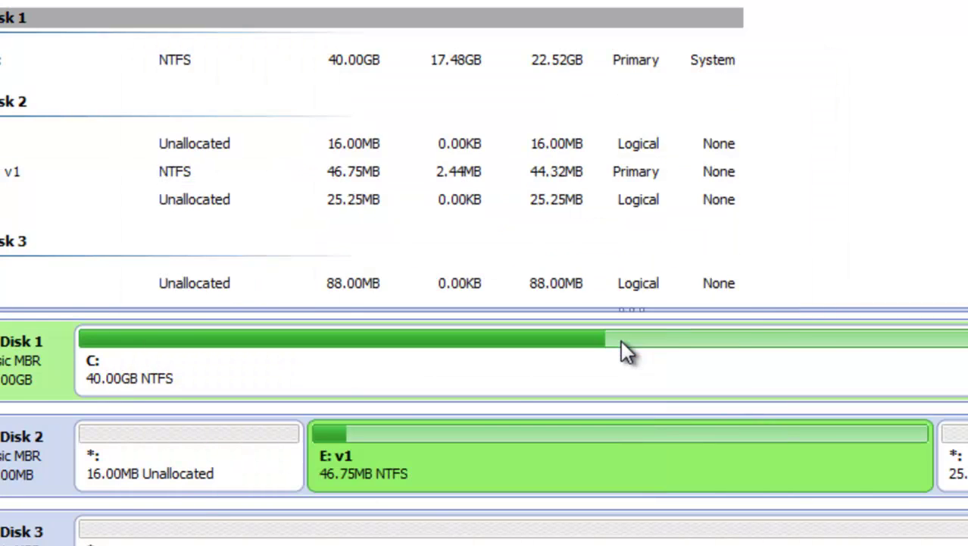
pyautogui.click(448, 472)
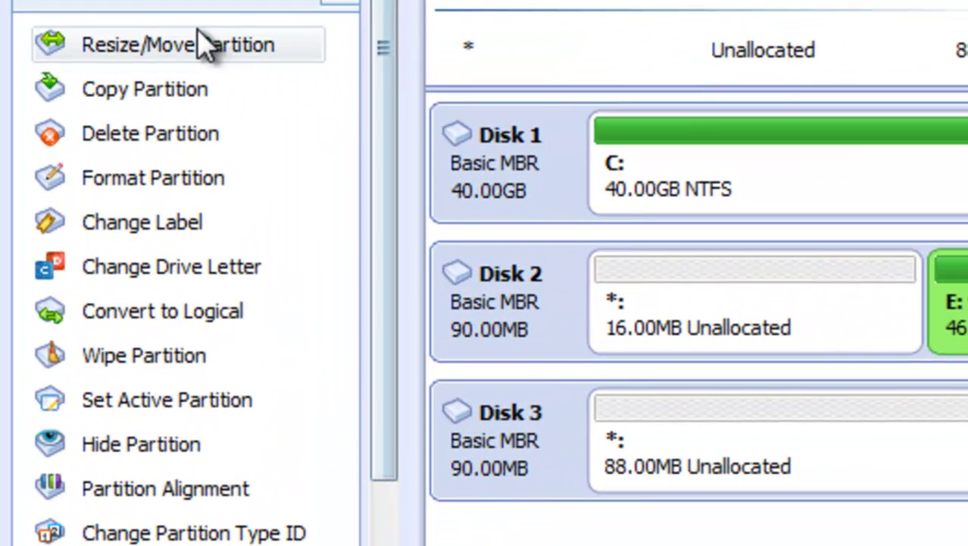
# Move and resize E: v1 to 39.22MB with 23.53MB before and 25.25MB after
pyautogui.click(202, 48)
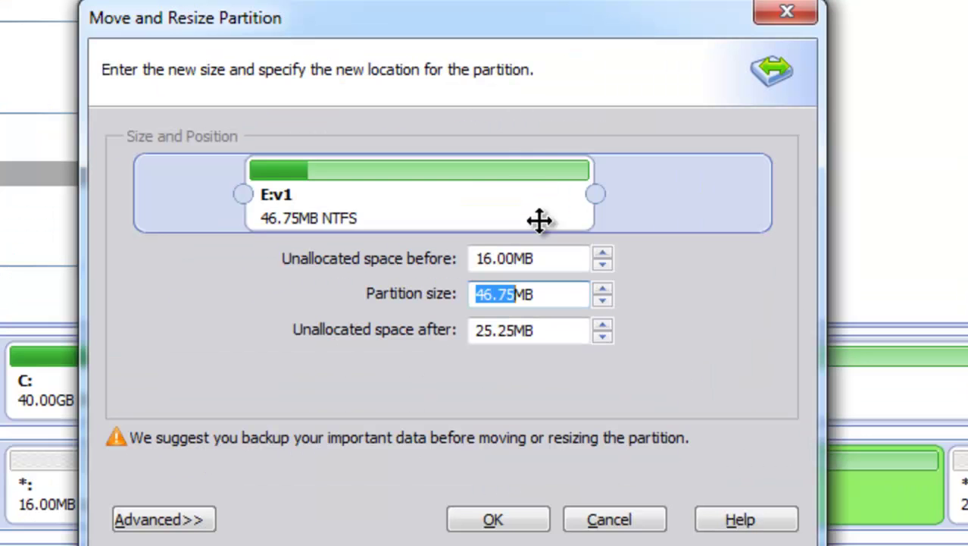
pyautogui.moveTo(540, 218); pyautogui.dragTo(583, 205)
pyautogui.moveTo(670, 190); pyautogui.dragTo(701, 192)
pyautogui.moveTo(629, 200); pyautogui.dragTo(562, 206)
pyautogui.moveTo(261, 195); pyautogui.dragTo(224, 191)
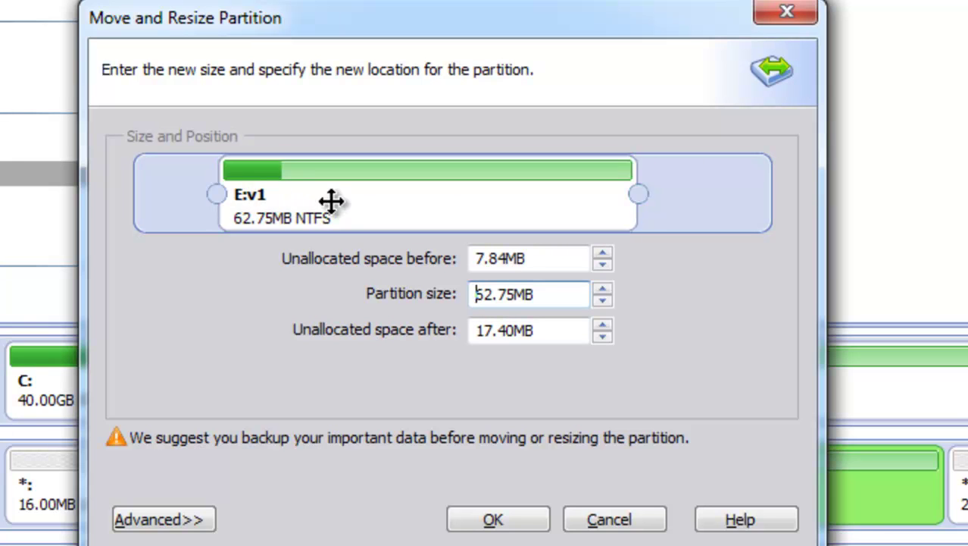
pyautogui.moveTo(398, 204); pyautogui.dragTo(421, 201)
pyautogui.moveTo(667, 191); pyautogui.dragTo(529, 194)
pyautogui.moveTo(418, 208); pyautogui.dragTo(493, 208)
pyautogui.click(501, 520)
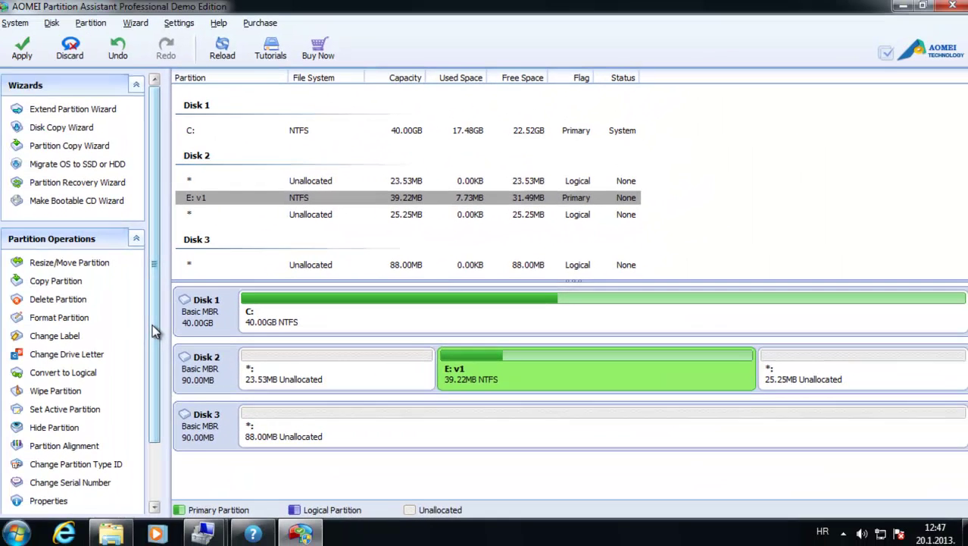
pyautogui.moveTo(153, 325); pyautogui.dragTo(162, 447)
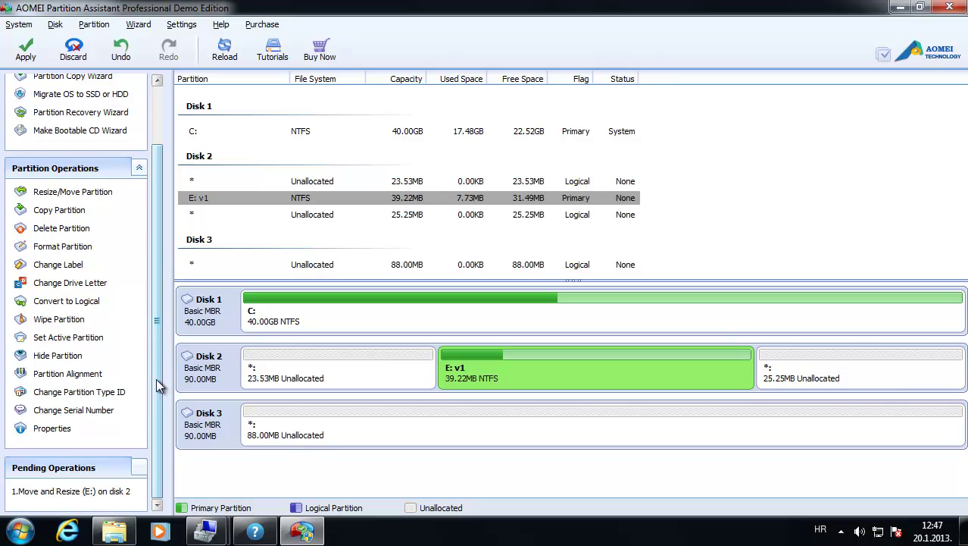
pyautogui.moveTo(156, 386); pyautogui.dragTo(153, 344)
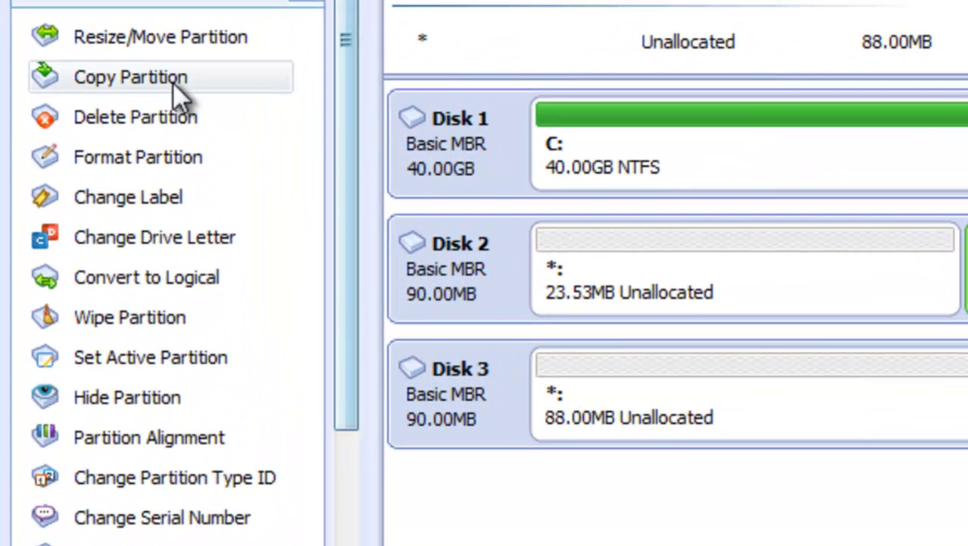
# Set up a quick copy of E: targeting Disk 3's 88.00MB unallocated space
pyautogui.click(181, 80)
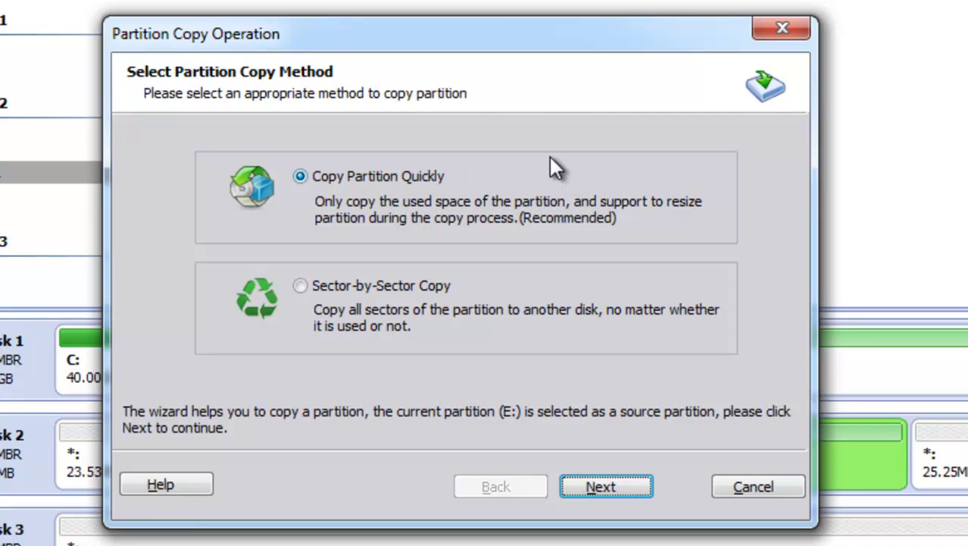
pyautogui.click(364, 288)
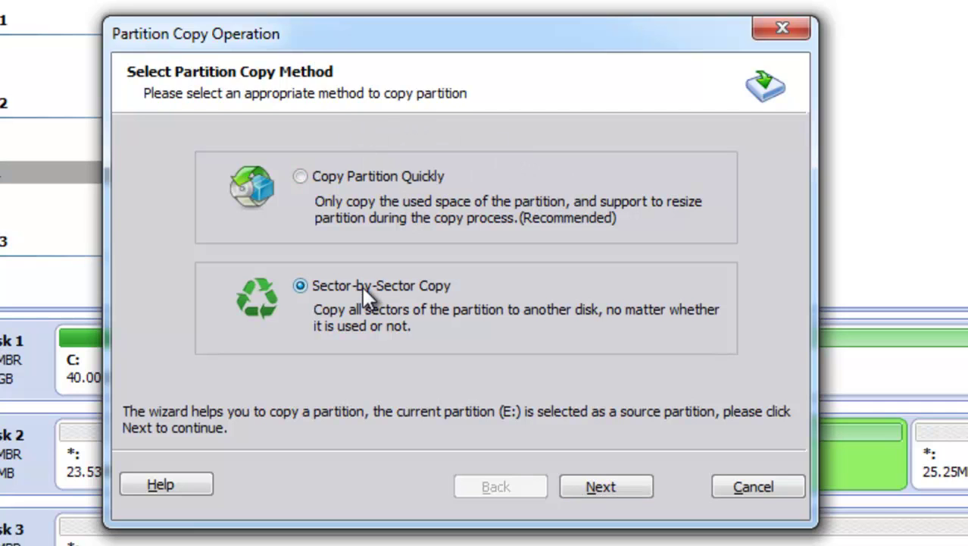
pyautogui.click(371, 177)
pyautogui.click(610, 488)
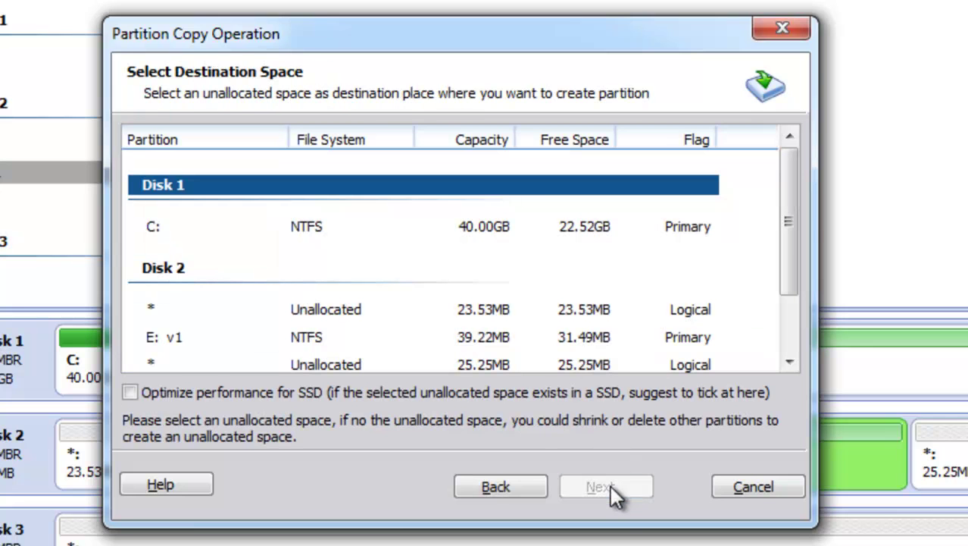
pyautogui.moveTo(791, 233); pyautogui.dragTo(792, 291)
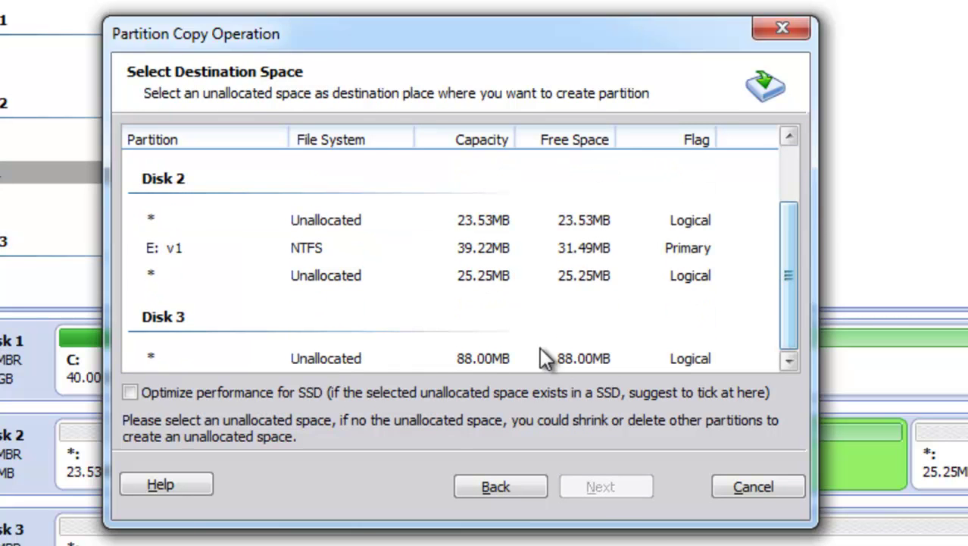
pyautogui.click(377, 359)
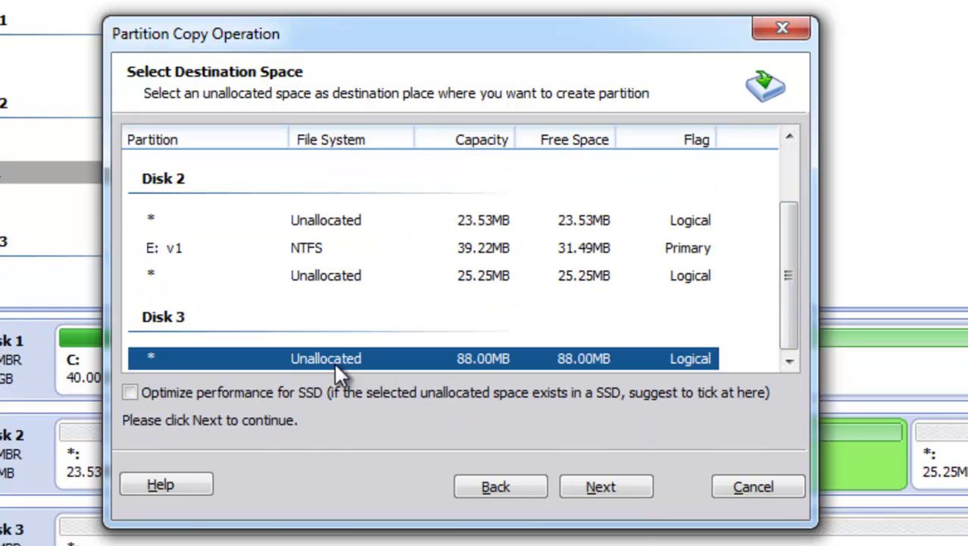
pyautogui.click(596, 478)
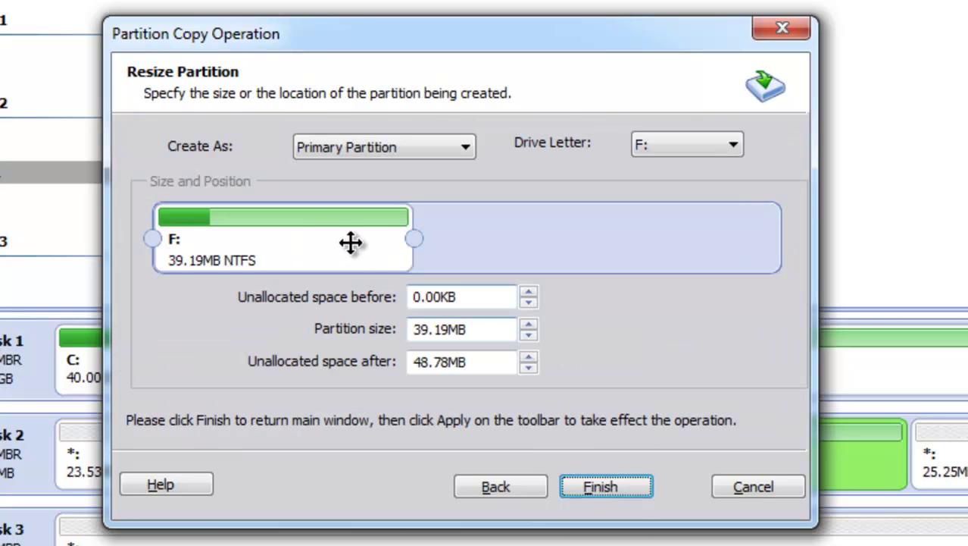
# Size the F: copy to 54.91MB with about 23.53MB free before it
pyautogui.moveTo(299, 245); pyautogui.dragTo(503, 240)
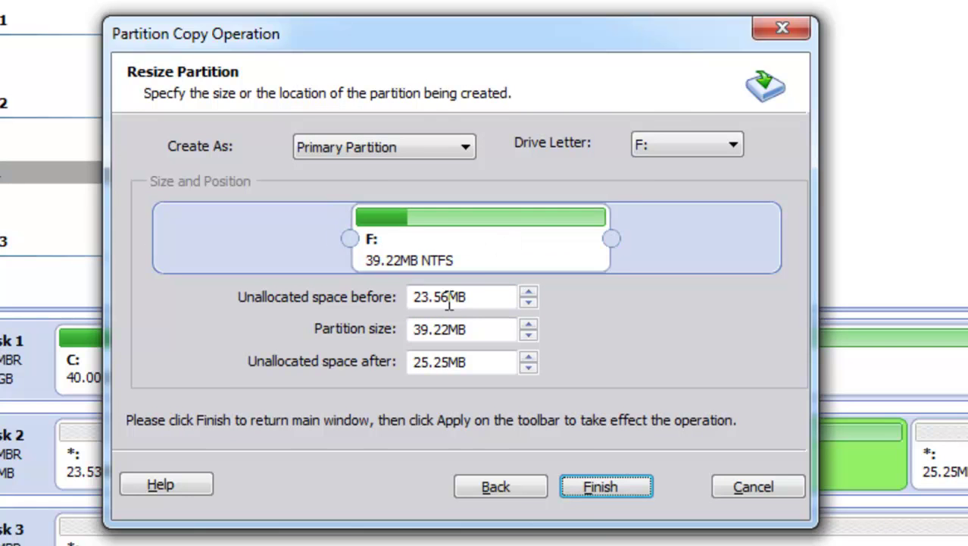
pyautogui.click(530, 321)
pyautogui.click(530, 321)
pyautogui.moveTo(714, 240); pyautogui.dragTo(683, 240)
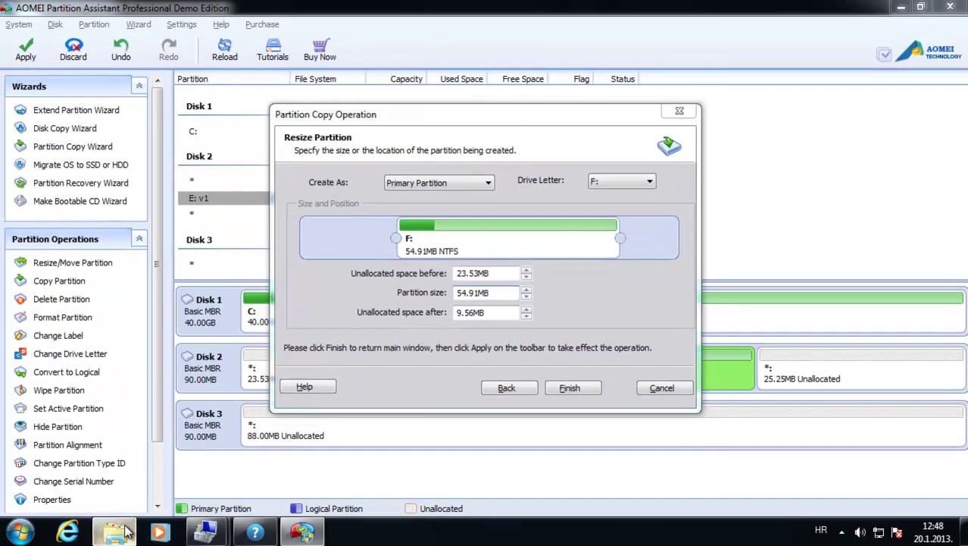
# Create a 'New folder' on drive v1 (E:), then shrink the F: copy to 47.07MB
pyautogui.click(98, 539)
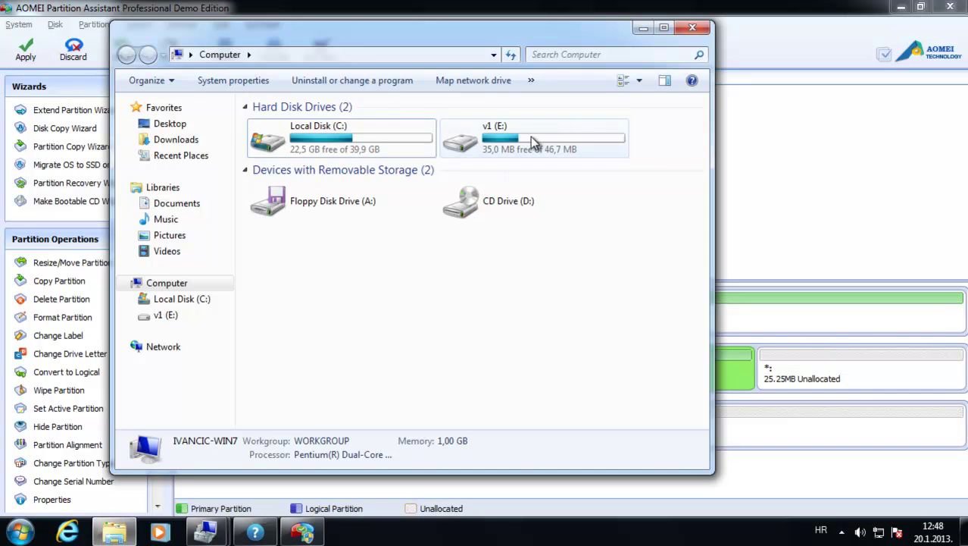
pyautogui.doubleClick(530, 136)
pyautogui.rightClick(397, 200)
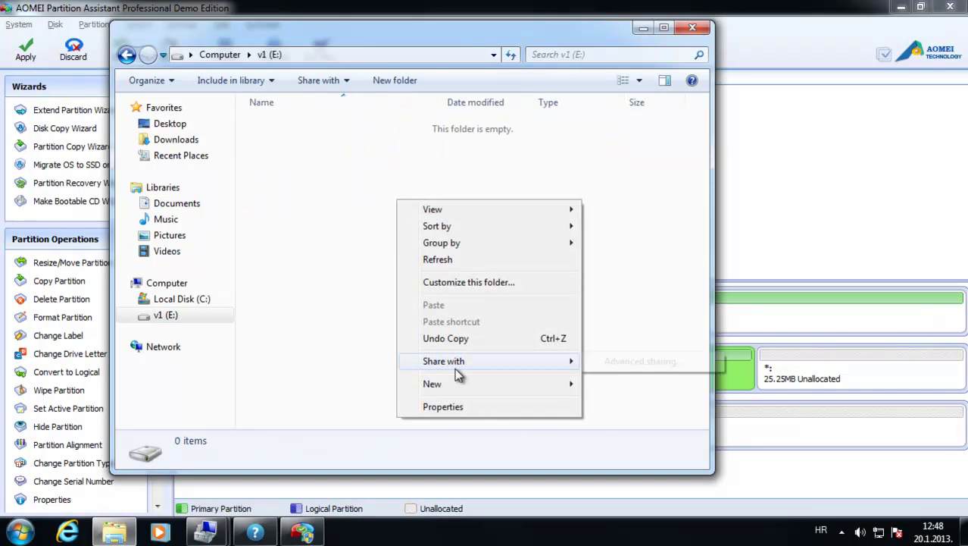
pyautogui.moveTo(457, 380)
pyautogui.click(620, 383)
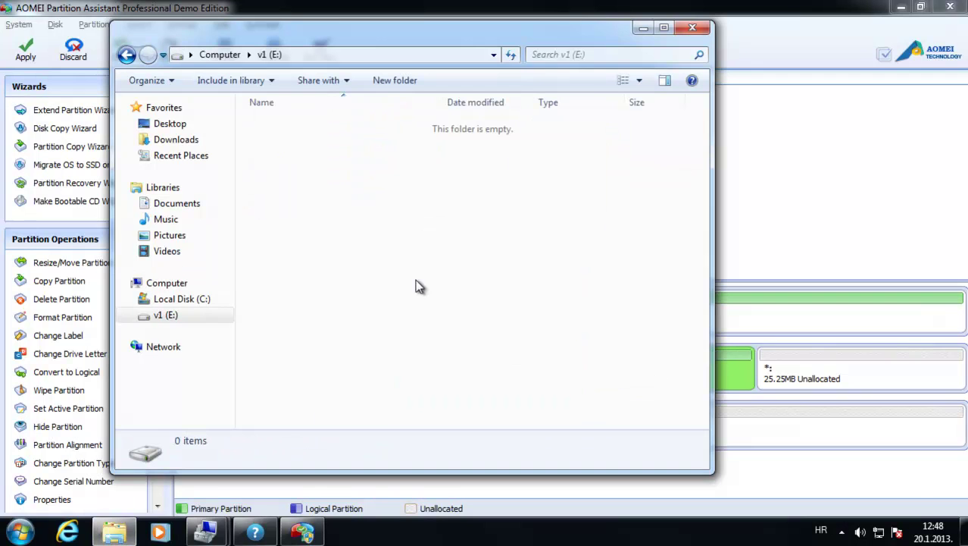
pyautogui.click(347, 206)
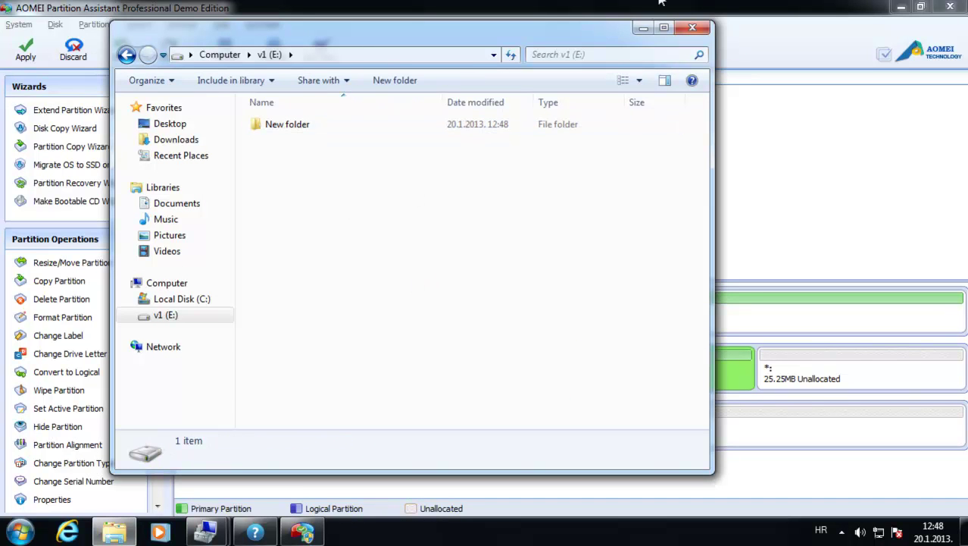
pyautogui.click(640, 29)
pyautogui.moveTo(620, 238); pyautogui.dragTo(591, 240)
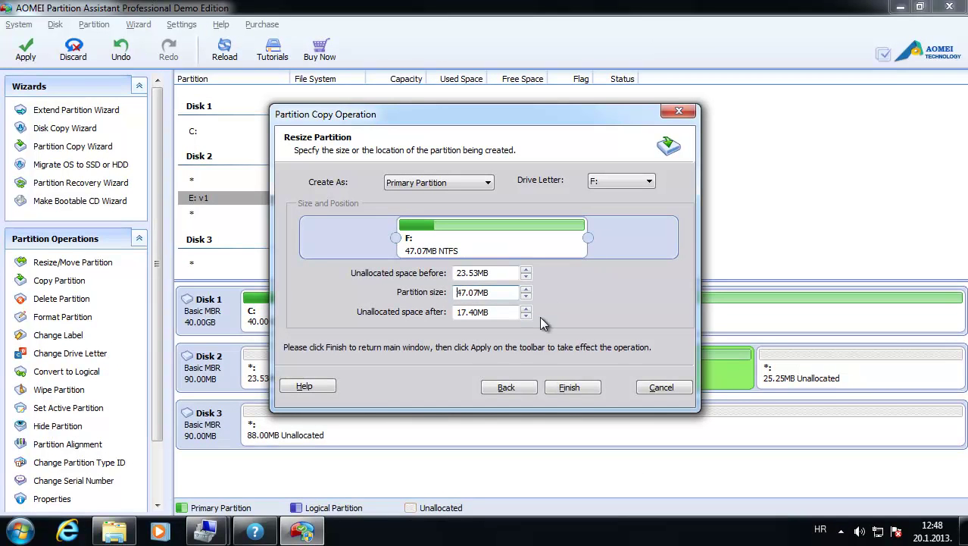
# Finish the partition copy wizard onto Disk 3 and select the E: v1 partition
pyautogui.click(569, 387)
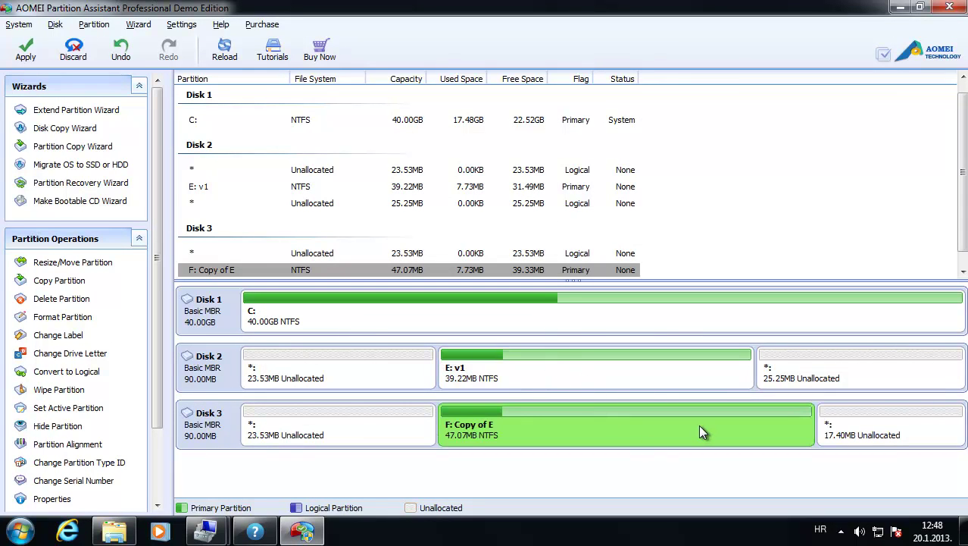
pyautogui.click(650, 385)
pyautogui.moveTo(155, 342); pyautogui.dragTo(158, 436)
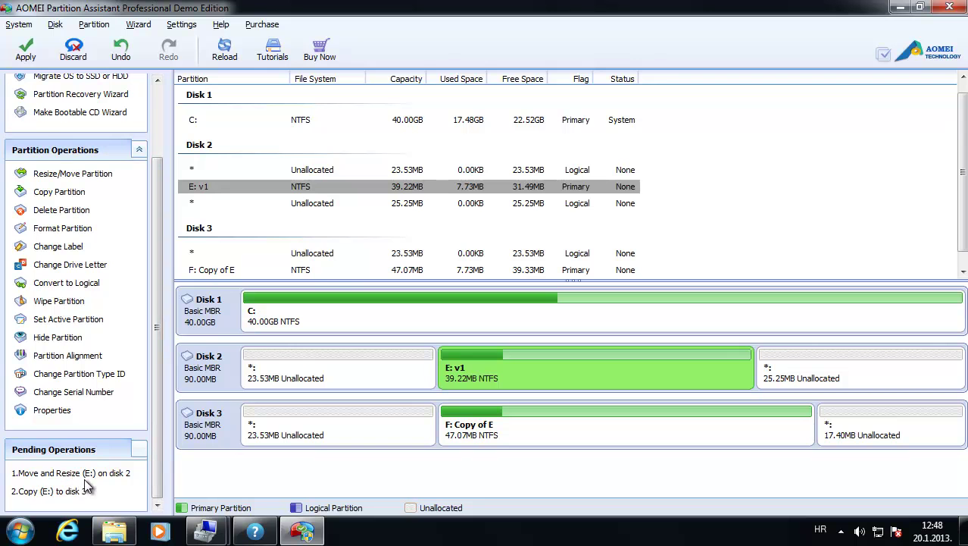
# Apply the pending move/resize and copy operations and confirm they completed
pyautogui.click(25, 50)
pyautogui.click(508, 394)
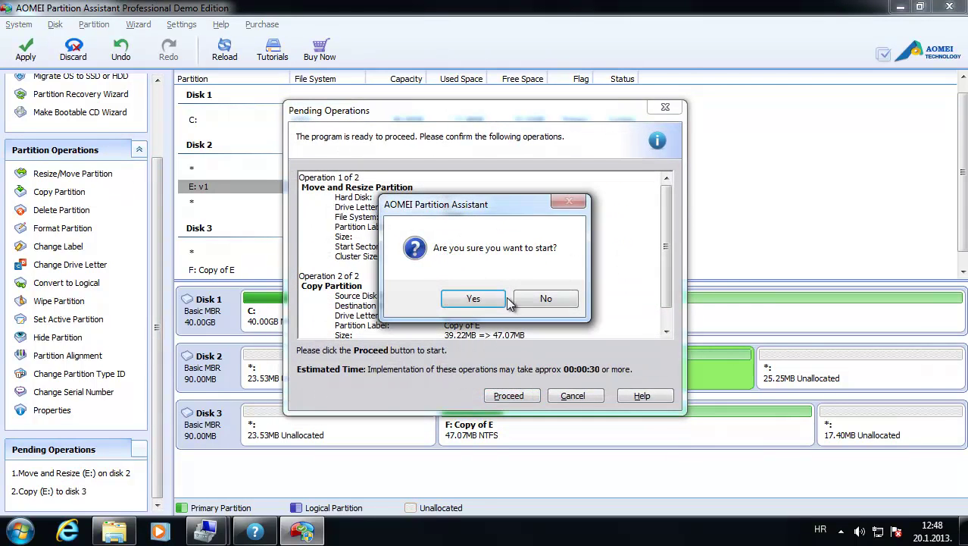
pyautogui.click(497, 295)
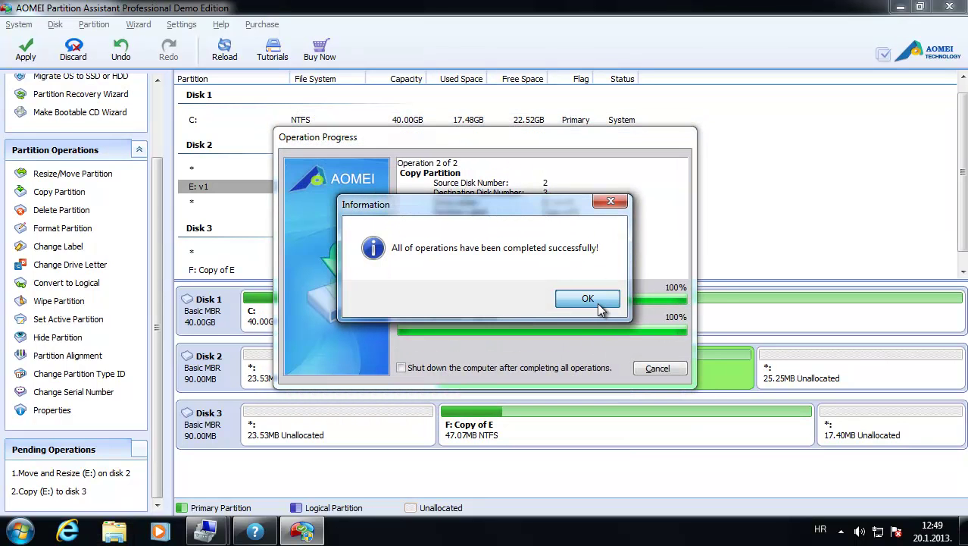
pyautogui.click(599, 304)
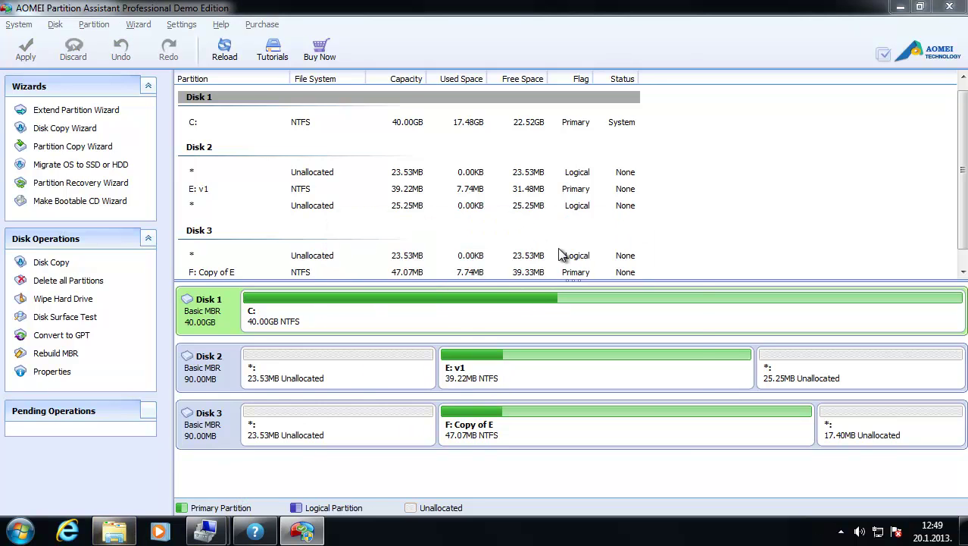
pyautogui.press('super+2')
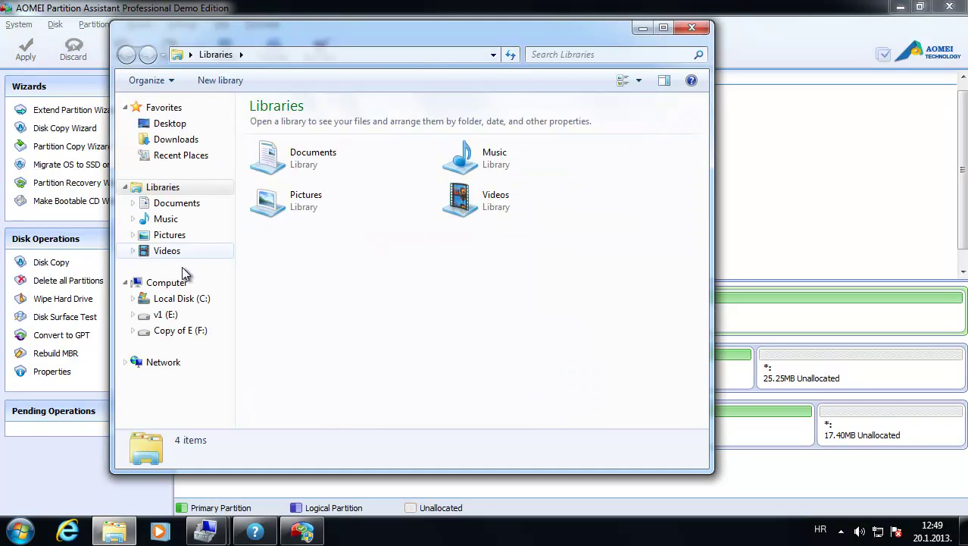
# Confirm Copy of E (F:) holds the empty New folder, close Explorer, and select F: Copy of E
pyautogui.click(173, 302)
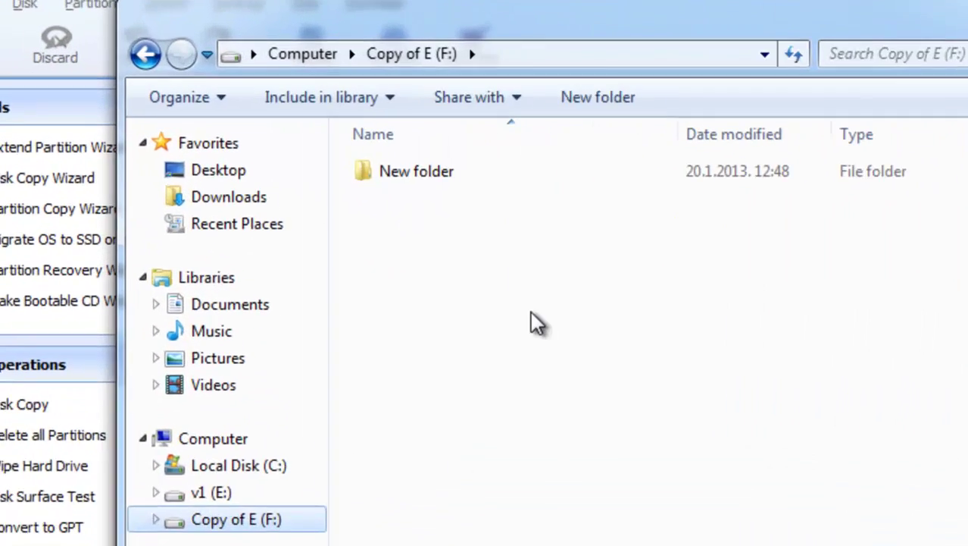
pyautogui.doubleClick(297, 127)
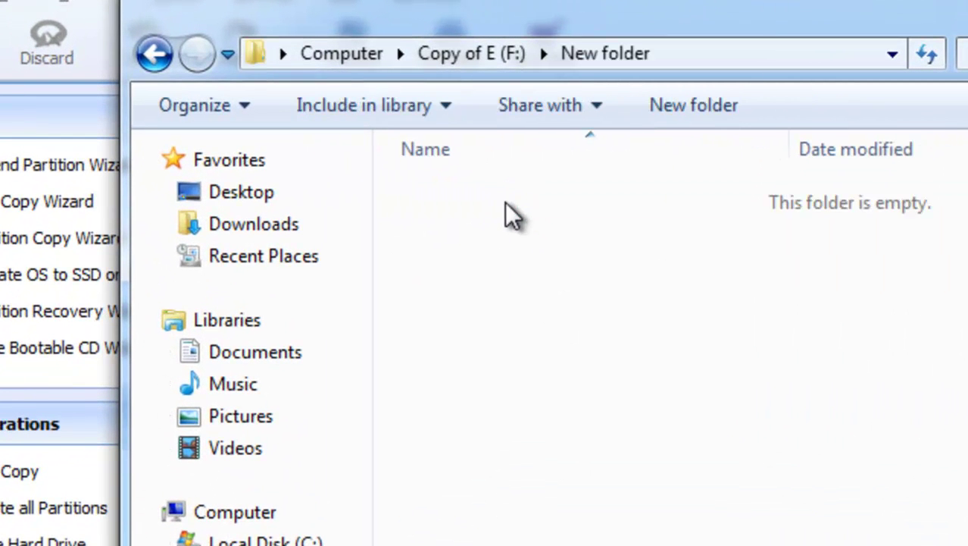
pyautogui.click(477, 55)
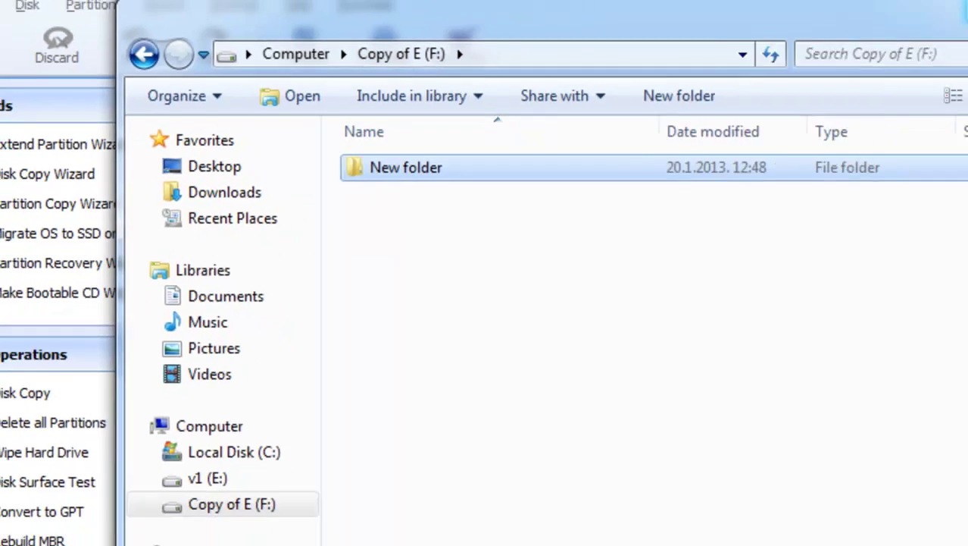
pyautogui.hotkey('alt', 'F4')
pyautogui.click(695, 437)
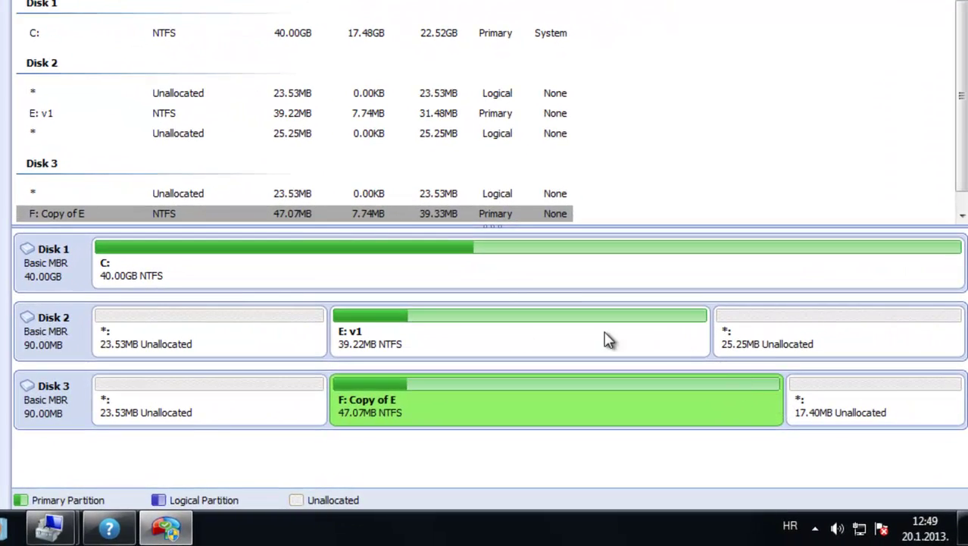
pyautogui.click(366, 340)
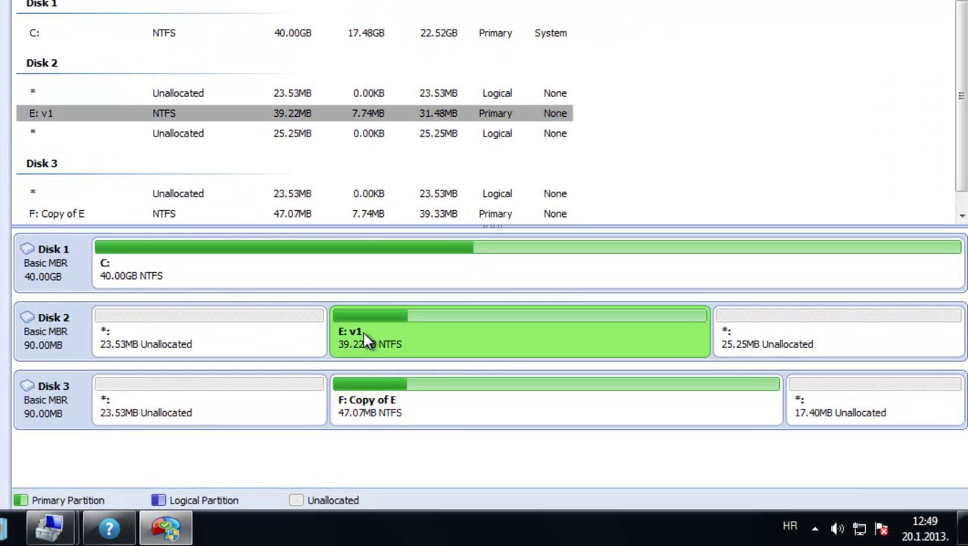
pyautogui.click(383, 410)
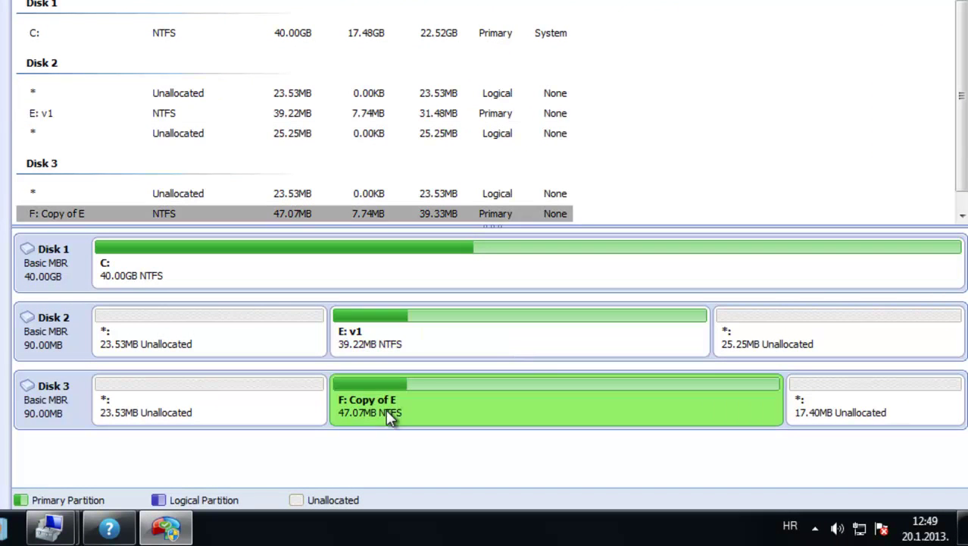
pyautogui.click(381, 350)
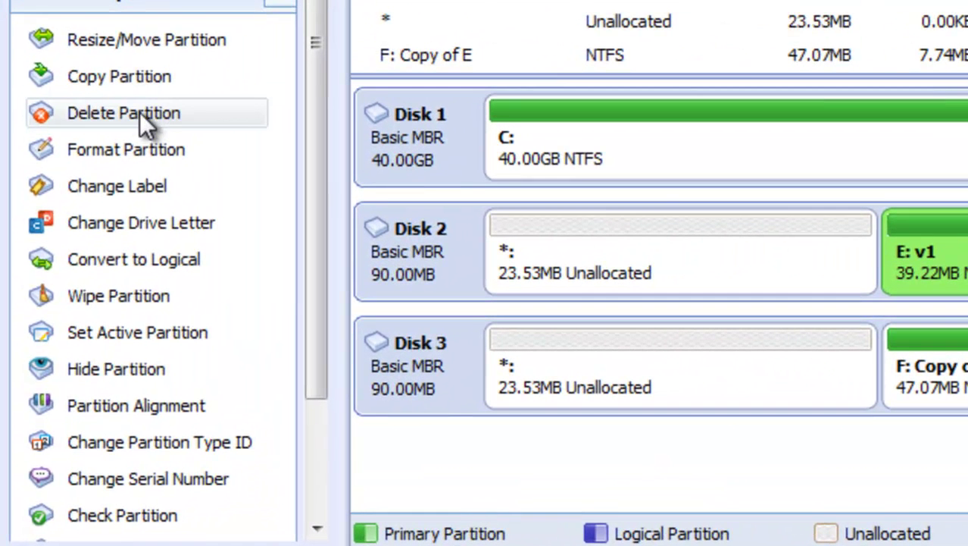
pyautogui.click(151, 155)
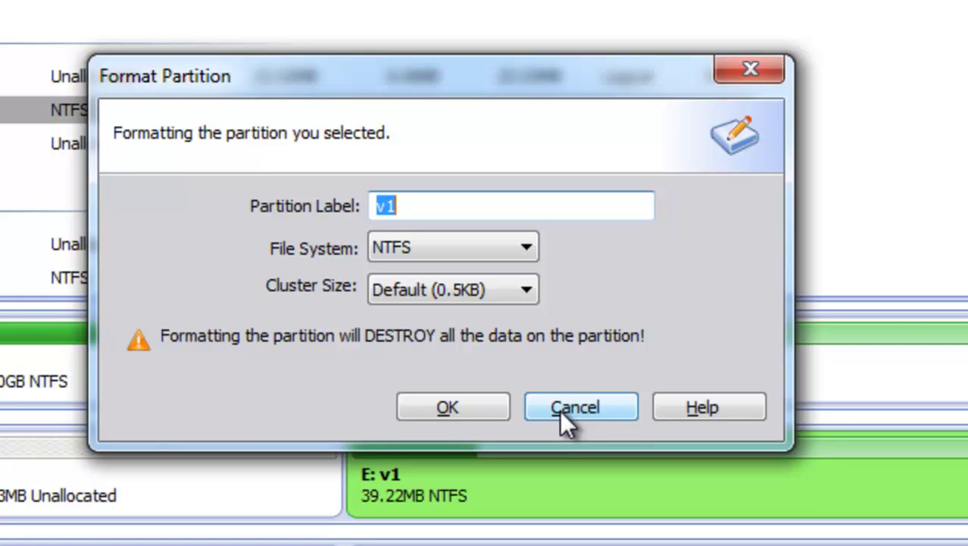
pyautogui.click(560, 410)
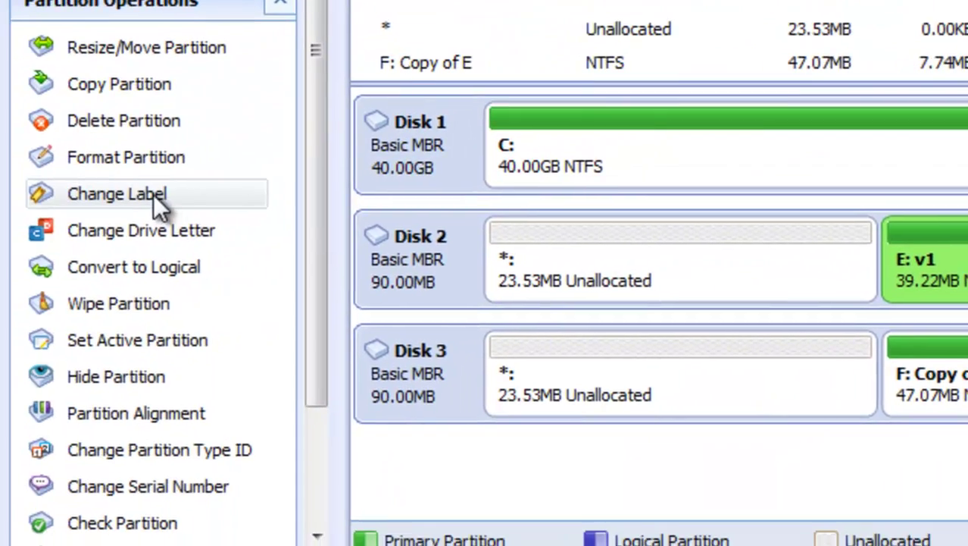
pyautogui.click(153, 195)
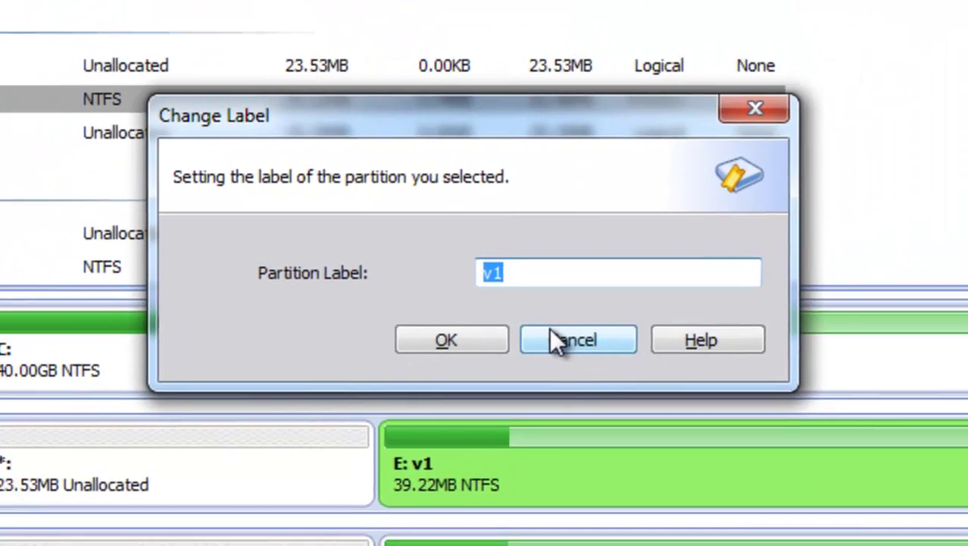
pyautogui.click(551, 330)
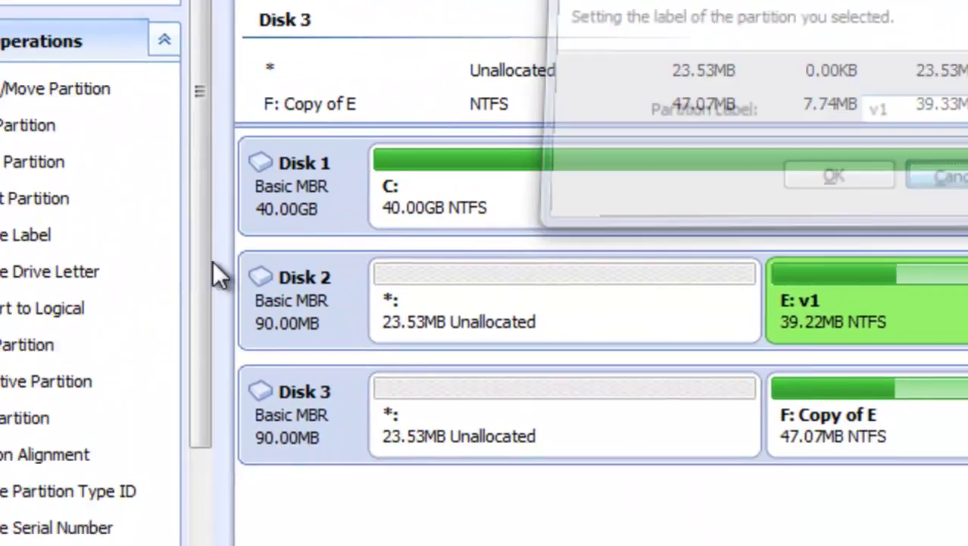
pyautogui.click(162, 228)
pyautogui.click(504, 289)
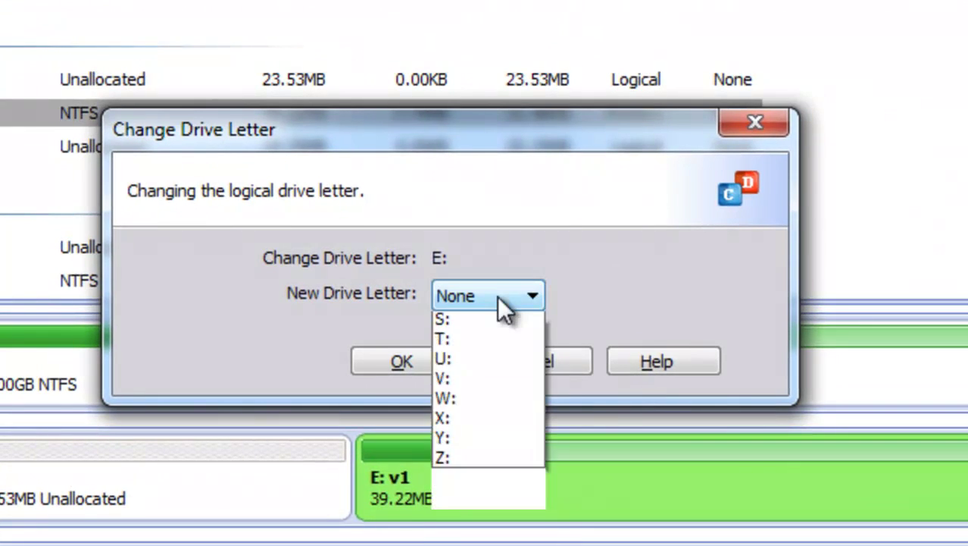
pyautogui.click(603, 333)
pyautogui.click(561, 362)
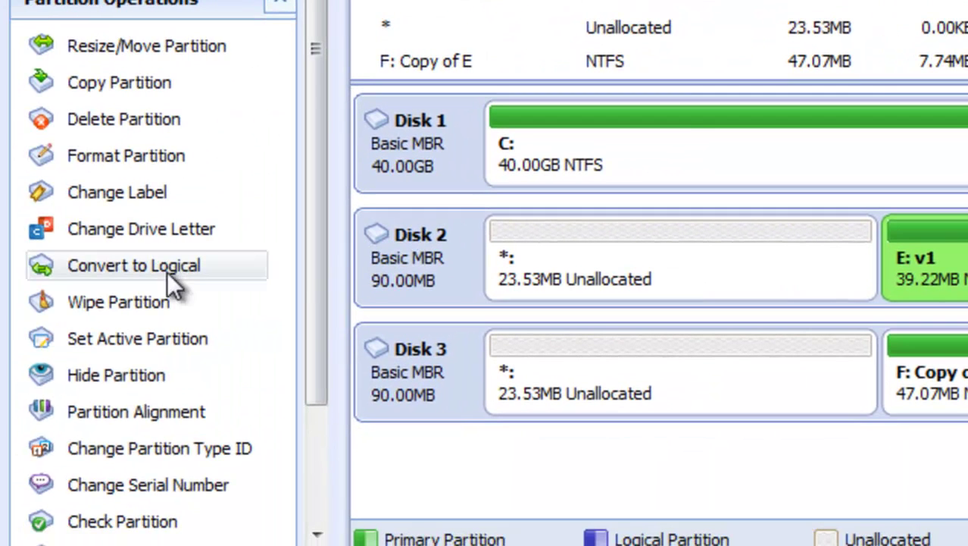
pyautogui.moveTo(322, 251); pyautogui.dragTo(305, 375)
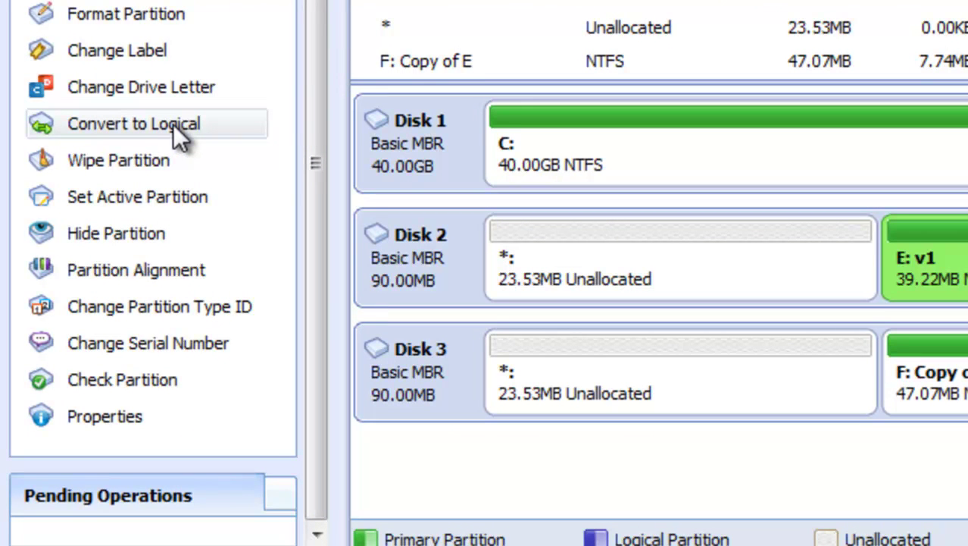
pyautogui.click(658, 292)
pyautogui.click(920, 269)
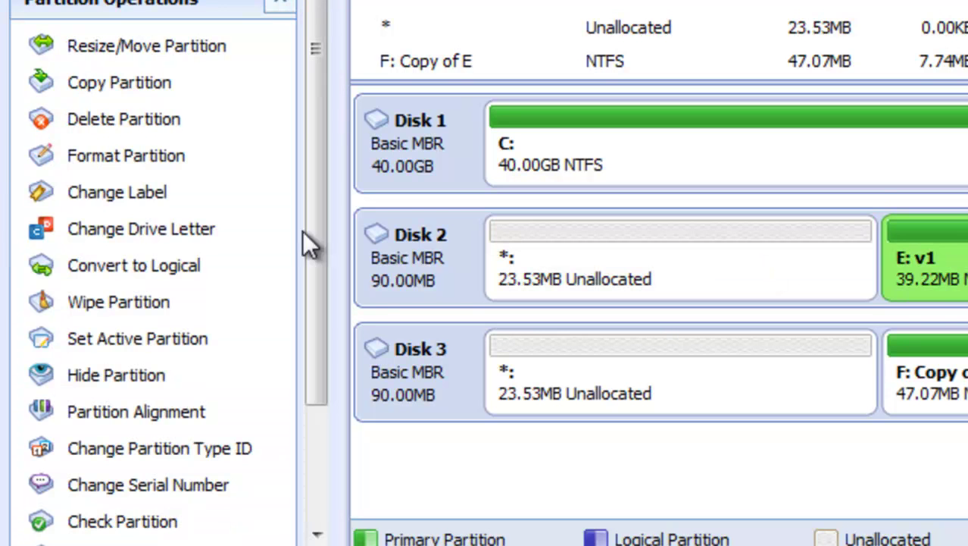
pyautogui.scroll(-3, 319, 201)
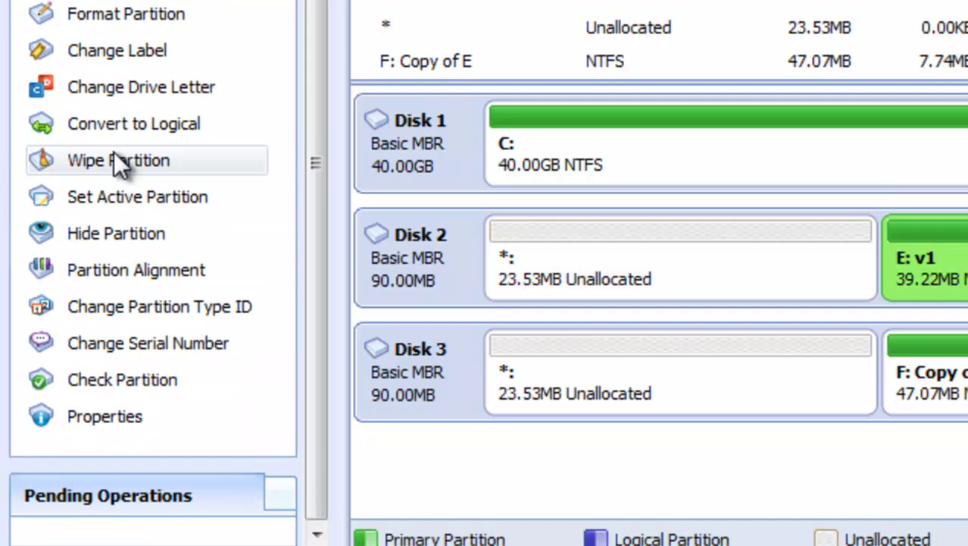
pyautogui.click(151, 165)
pyautogui.click(967, 62)
pyautogui.click(967, 62)
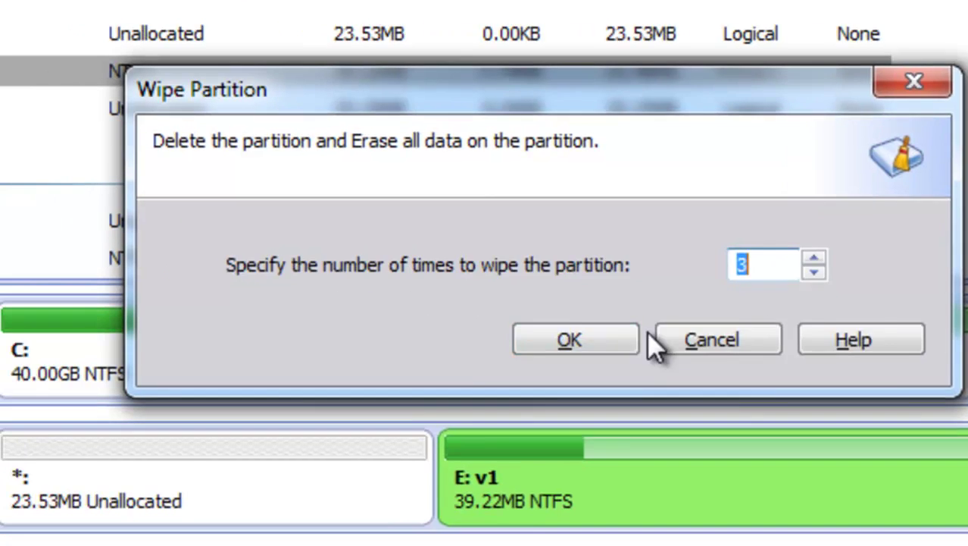
pyautogui.click(576, 350)
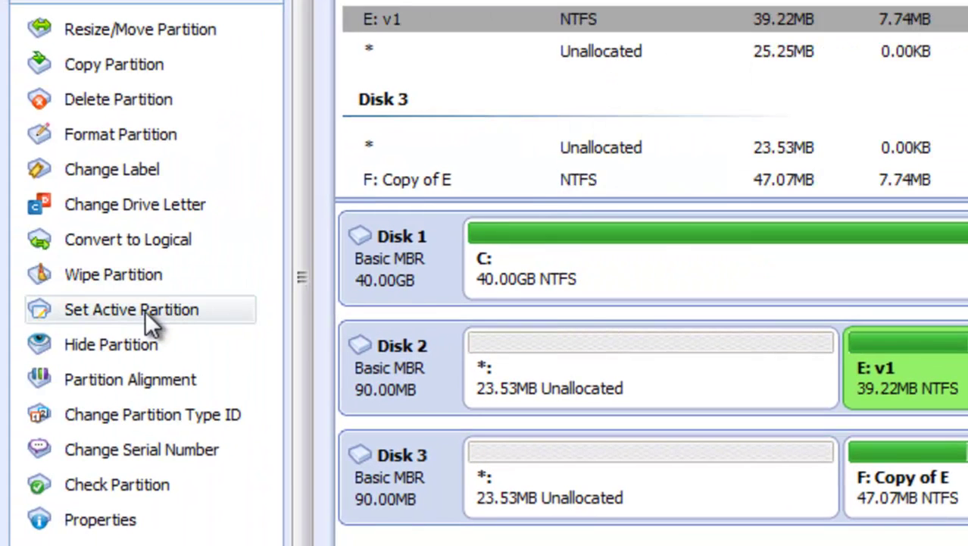
pyautogui.scroll(3, 202, 401)
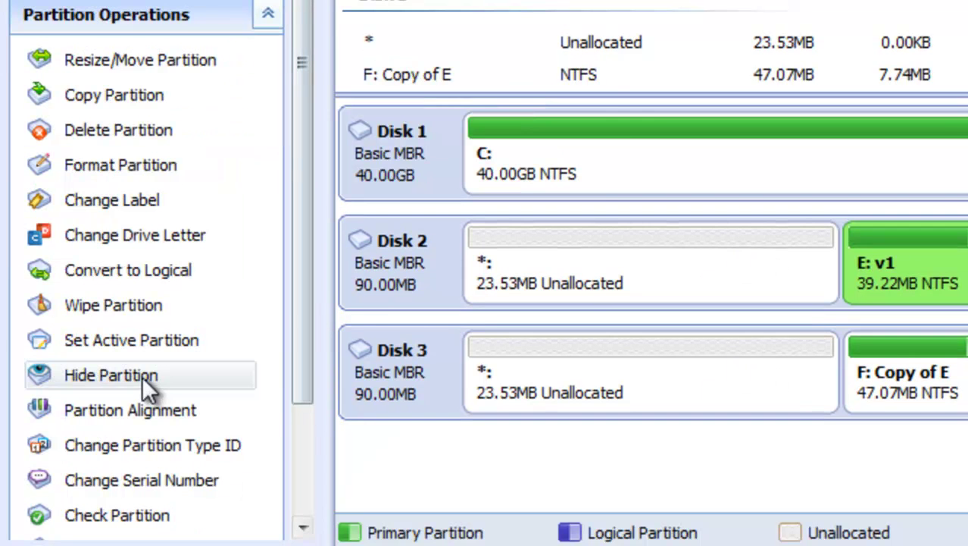
pyautogui.click(142, 375)
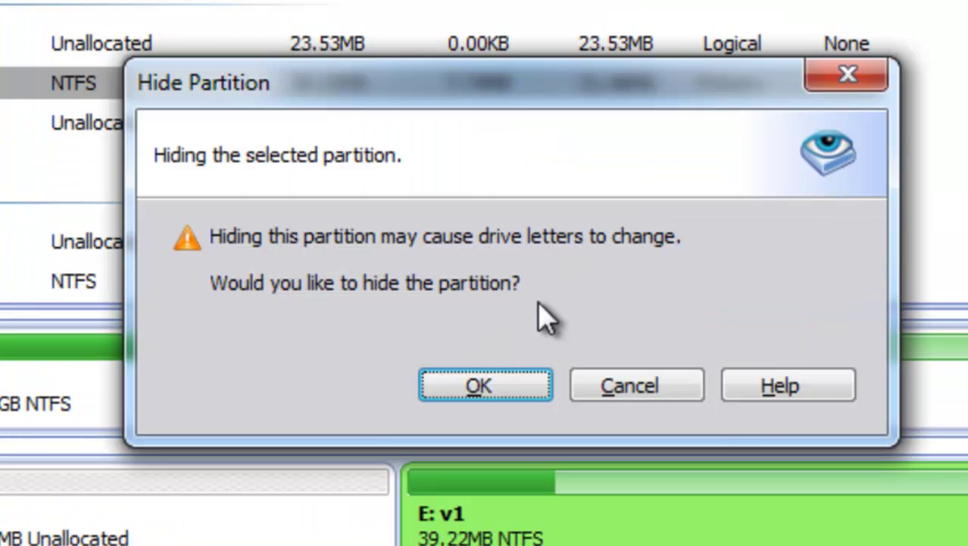
pyautogui.click(623, 406)
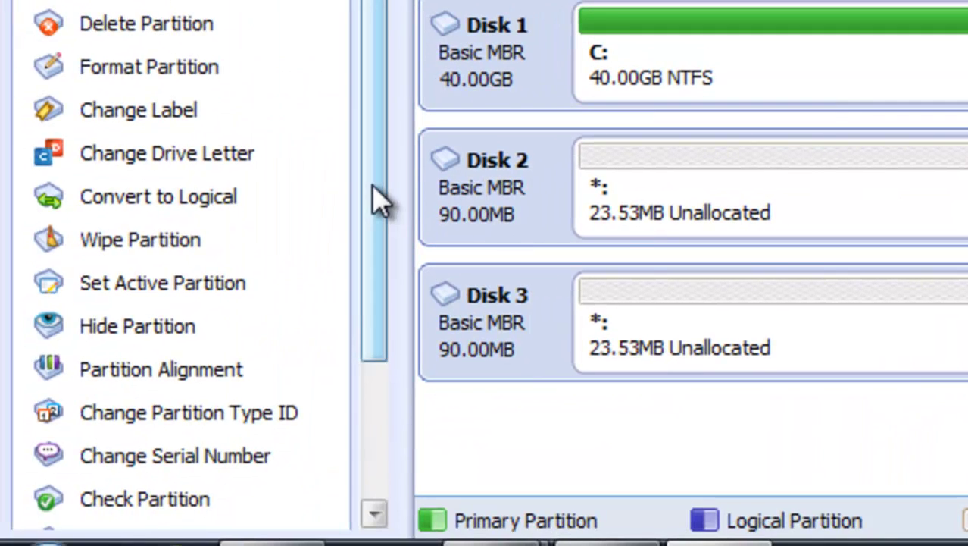
pyautogui.moveTo(373, 188); pyautogui.dragTo(367, 335)
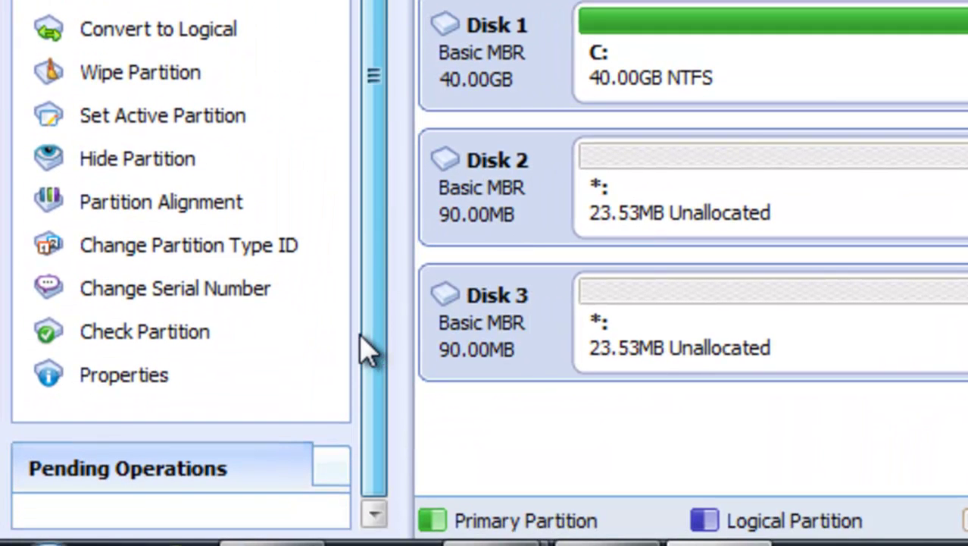
pyautogui.click(220, 199)
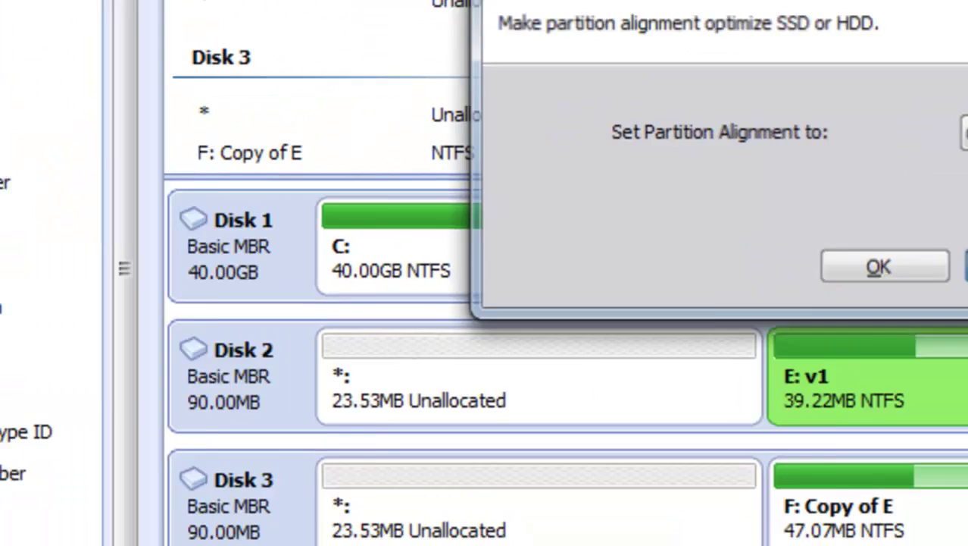
# Cancel the partition alignment, partition type ID and error-check dialogs without changes
pyautogui.click(656, 377)
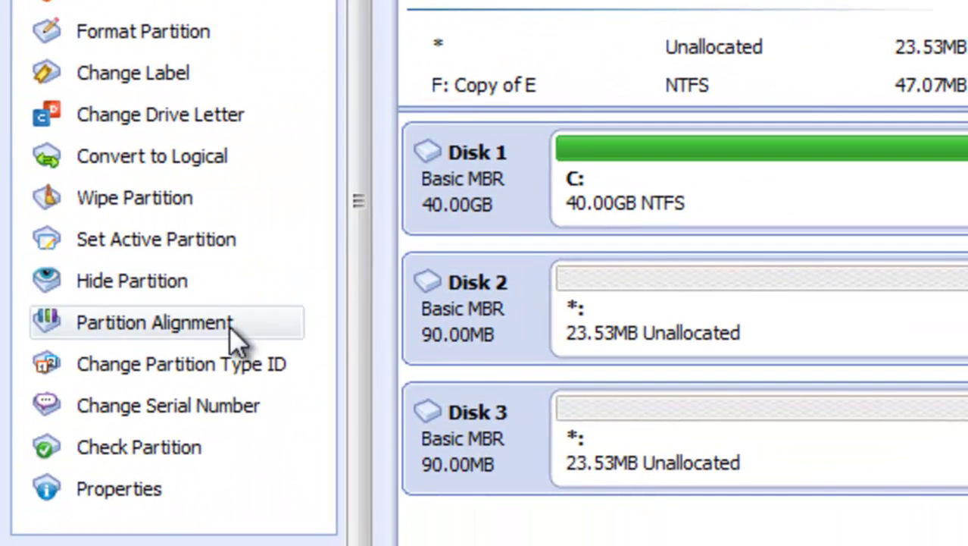
pyautogui.click(253, 377)
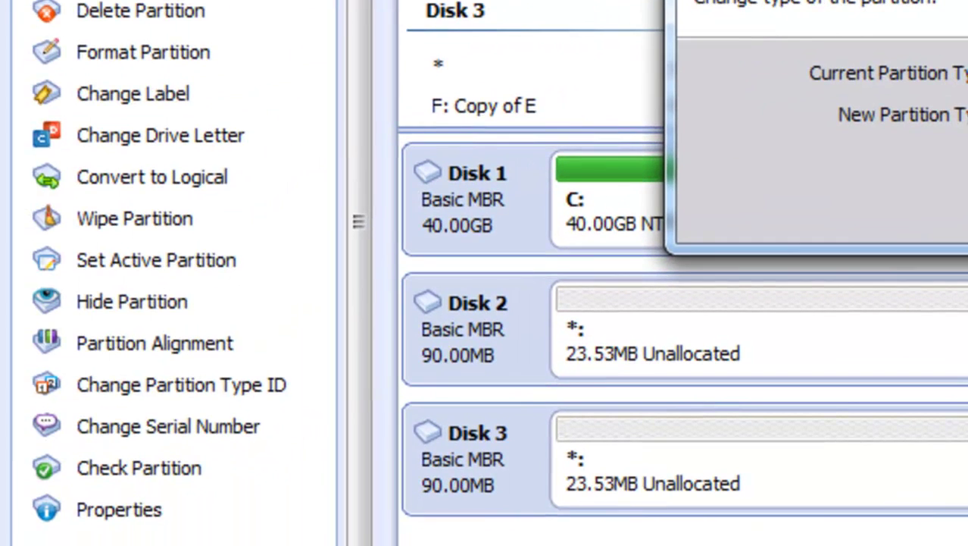
pyautogui.press('Escape')
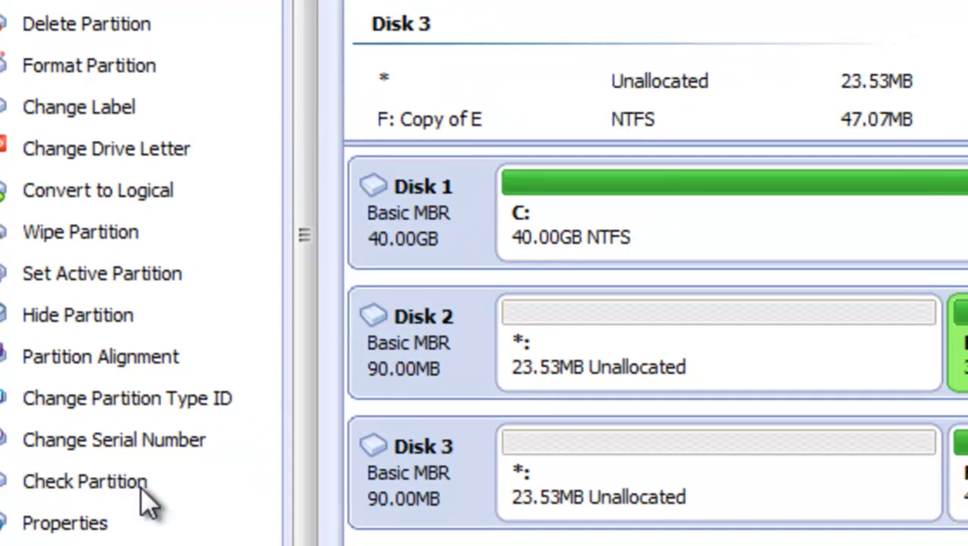
pyautogui.click(216, 466)
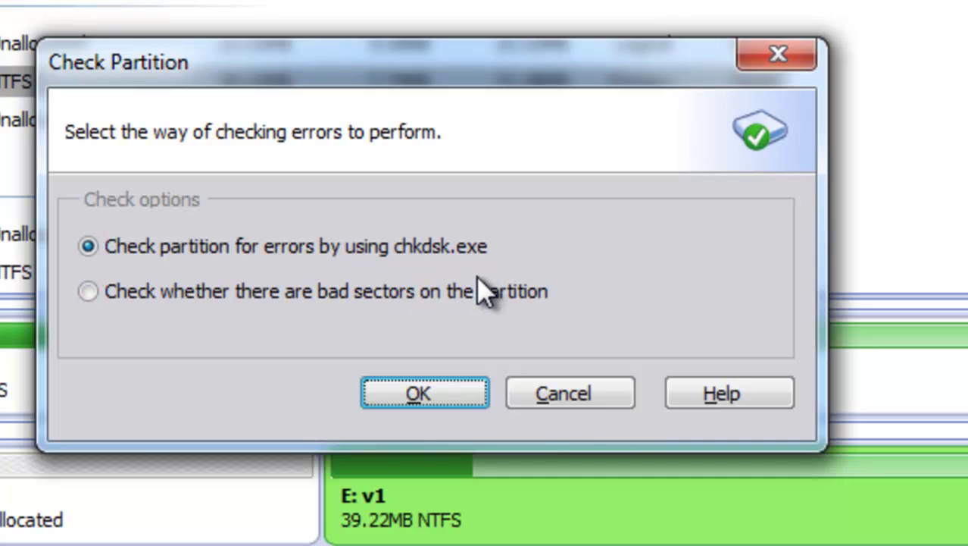
pyautogui.click(558, 395)
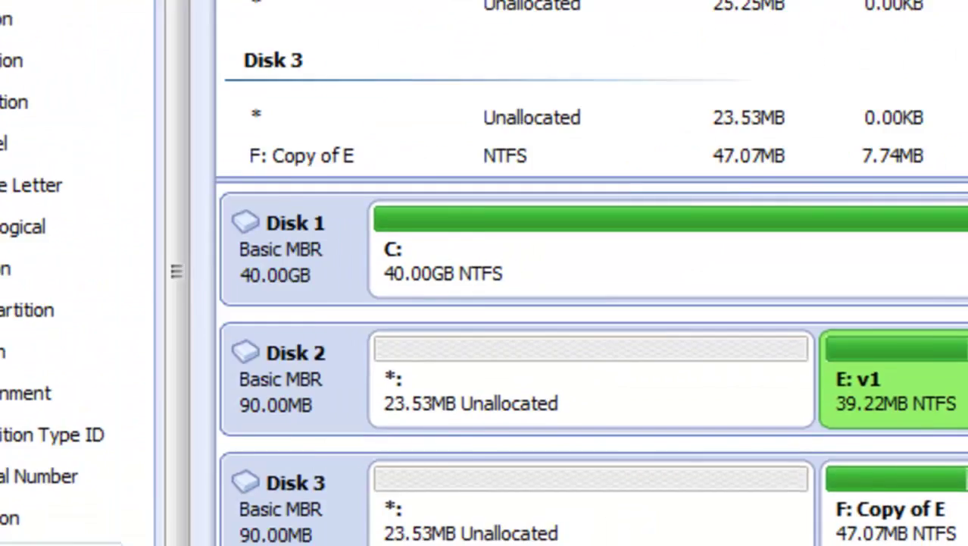
# Review E: v1's partition and file system properties, then close the Properties dialog
pyautogui.click(262, 521)
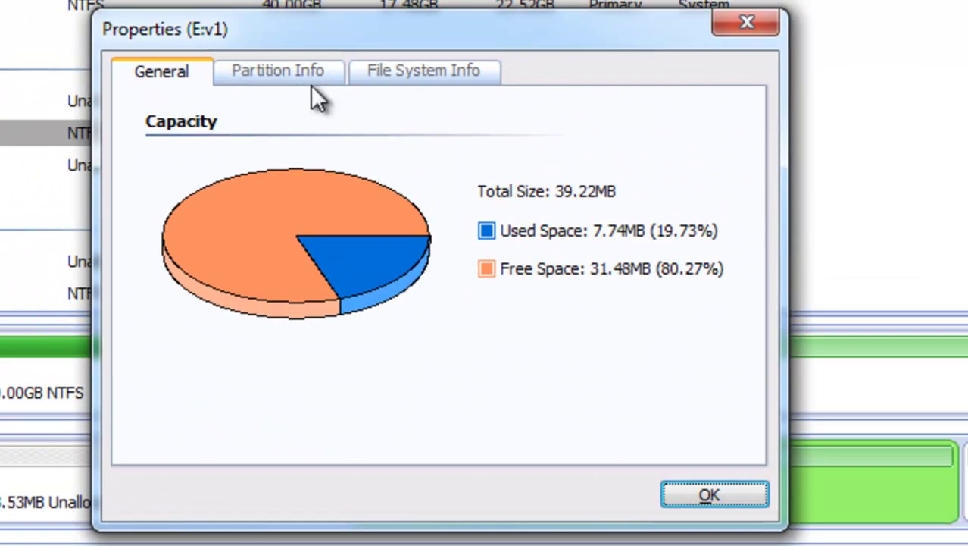
pyautogui.click(333, 74)
pyautogui.click(416, 66)
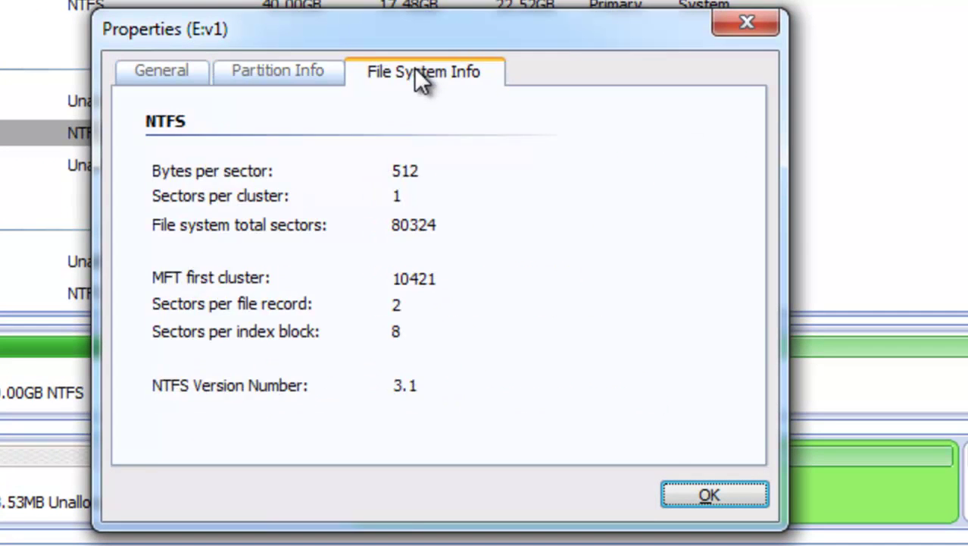
pyautogui.click(715, 494)
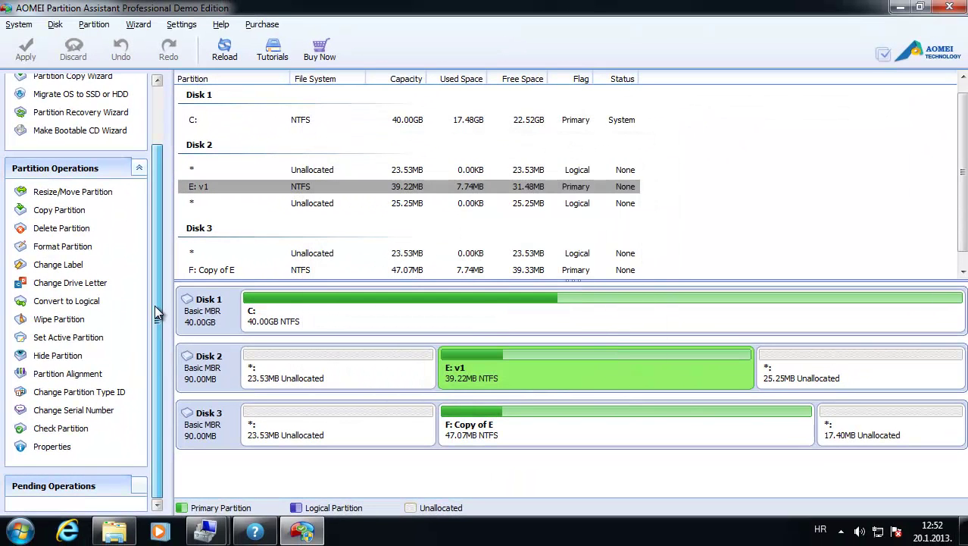
pyautogui.moveTo(155, 304); pyautogui.dragTo(157, 220)
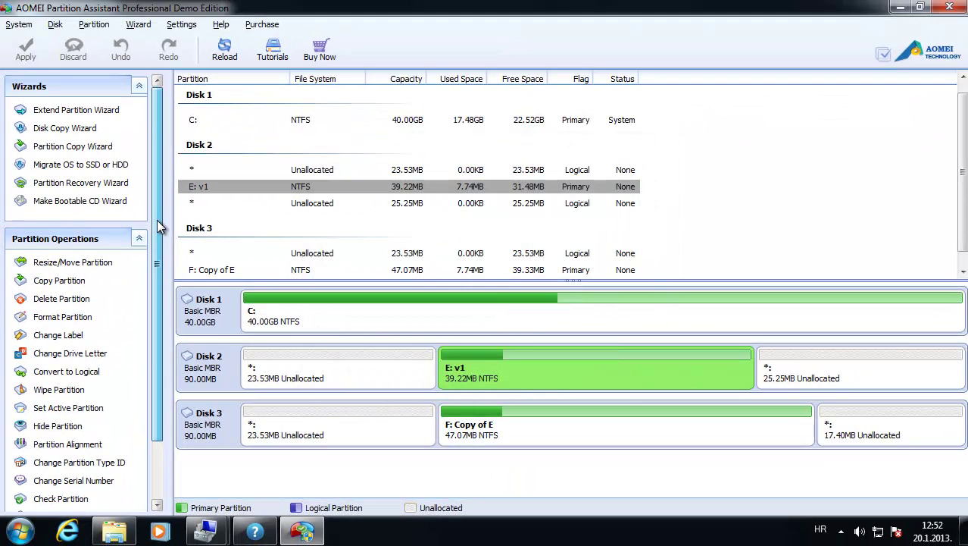
pyautogui.click(214, 379)
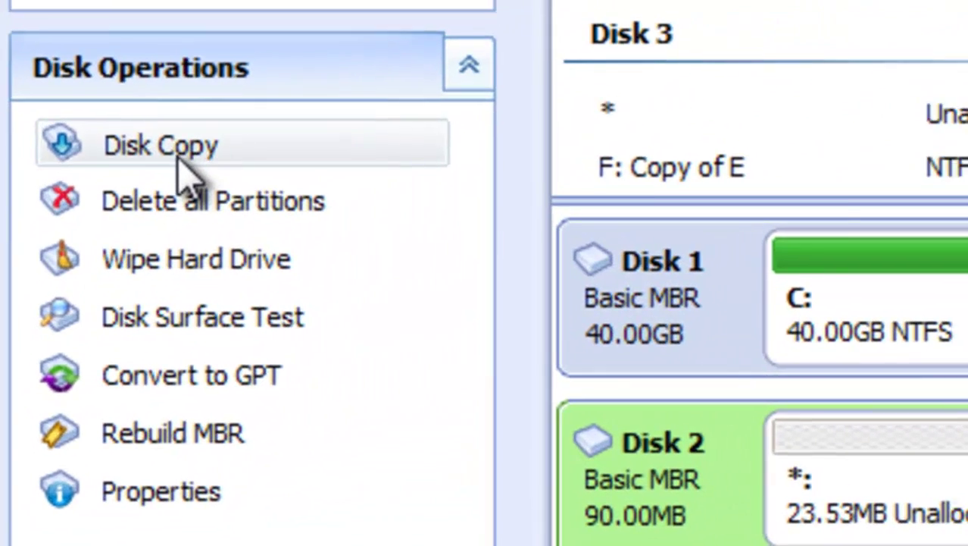
pyautogui.click(181, 162)
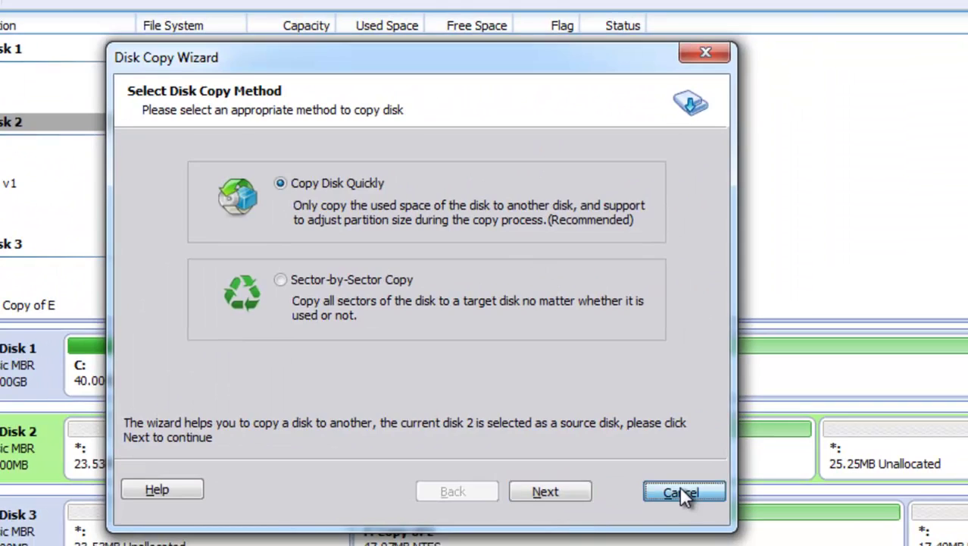
pyautogui.click(679, 493)
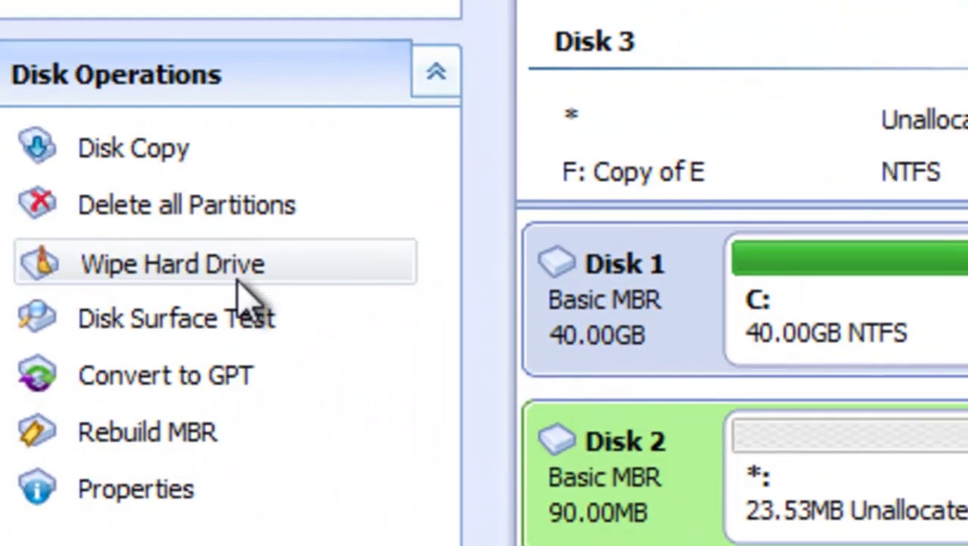
pyautogui.click(263, 269)
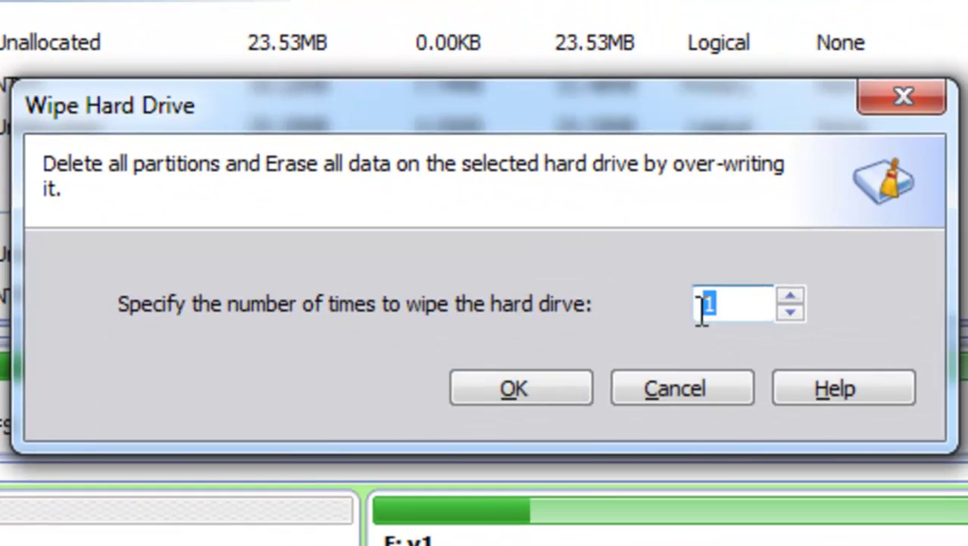
pyautogui.click(790, 296)
pyautogui.click(790, 295)
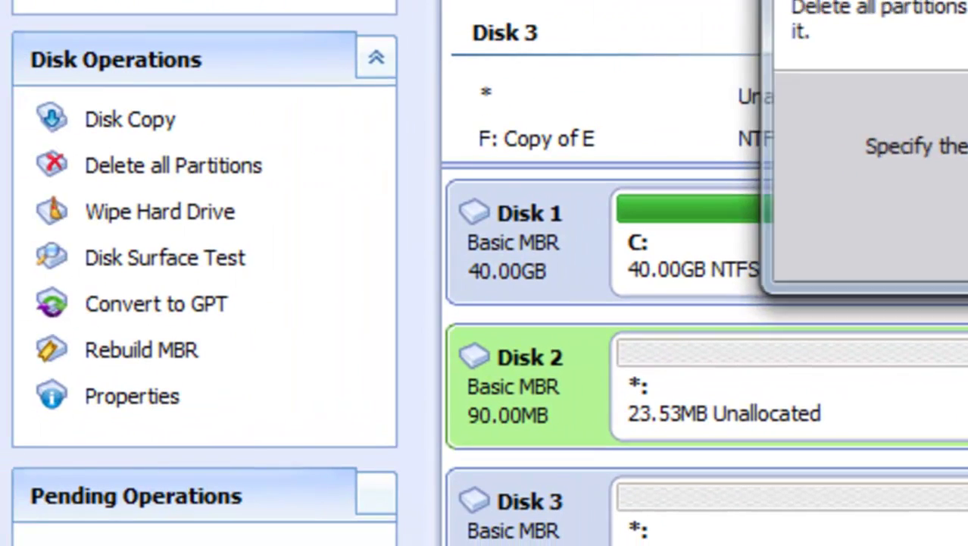
pyautogui.click(773, 379)
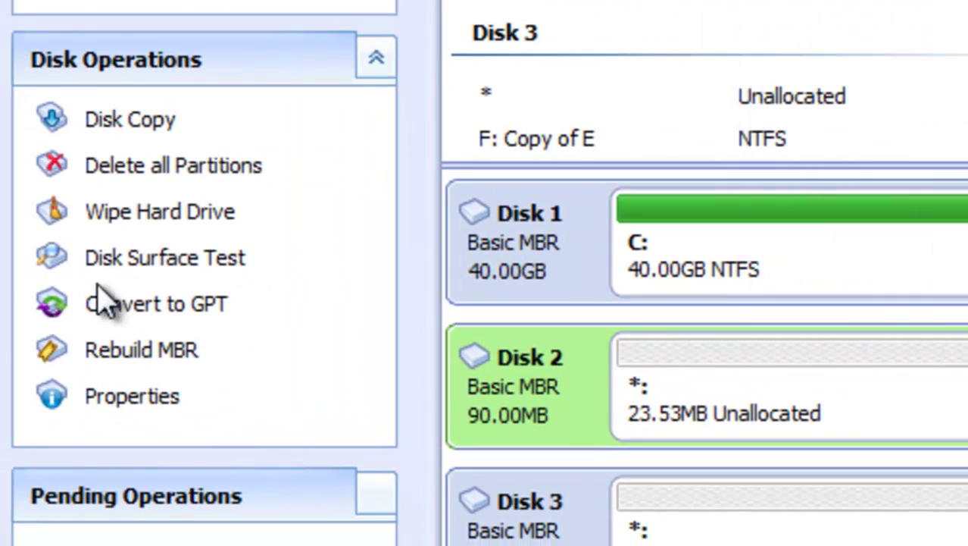
pyautogui.click(140, 259)
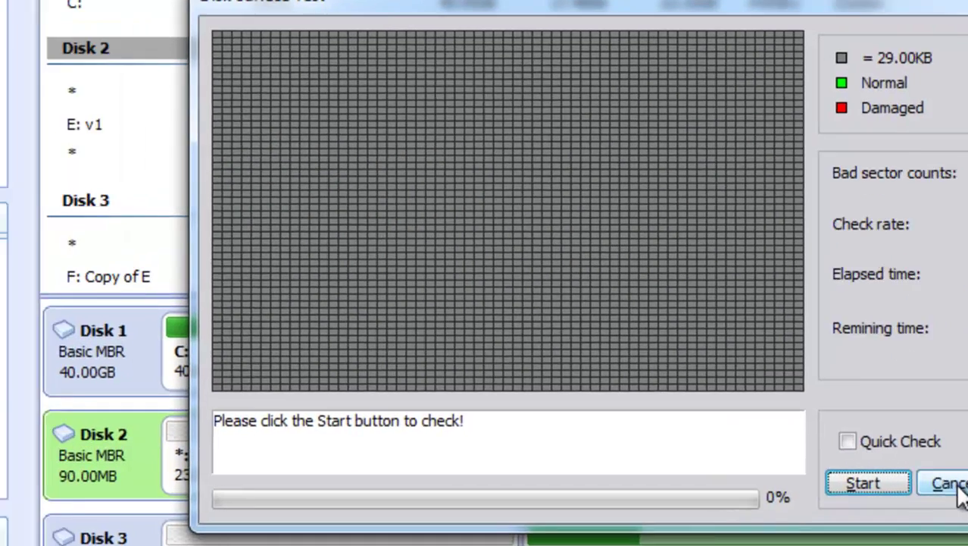
pyautogui.click(792, 479)
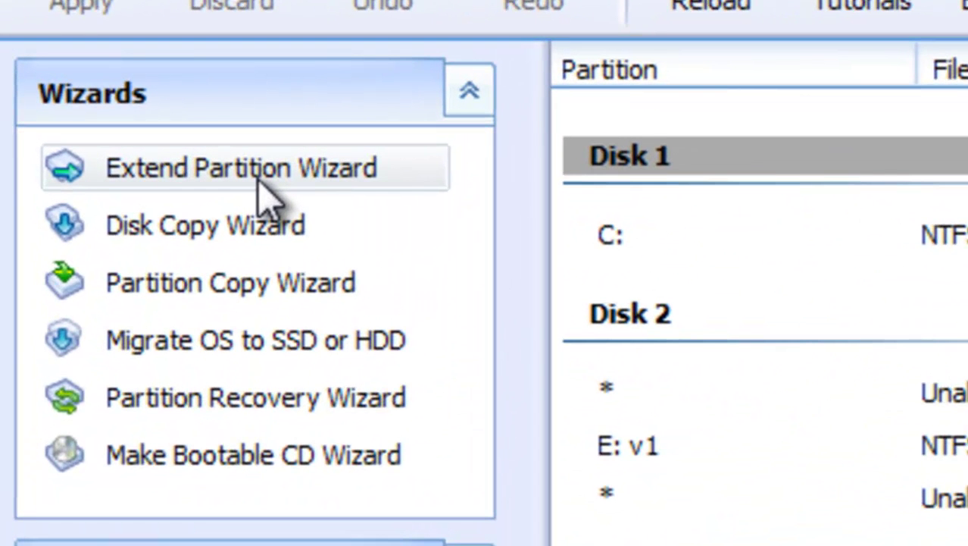
pyautogui.click(257, 183)
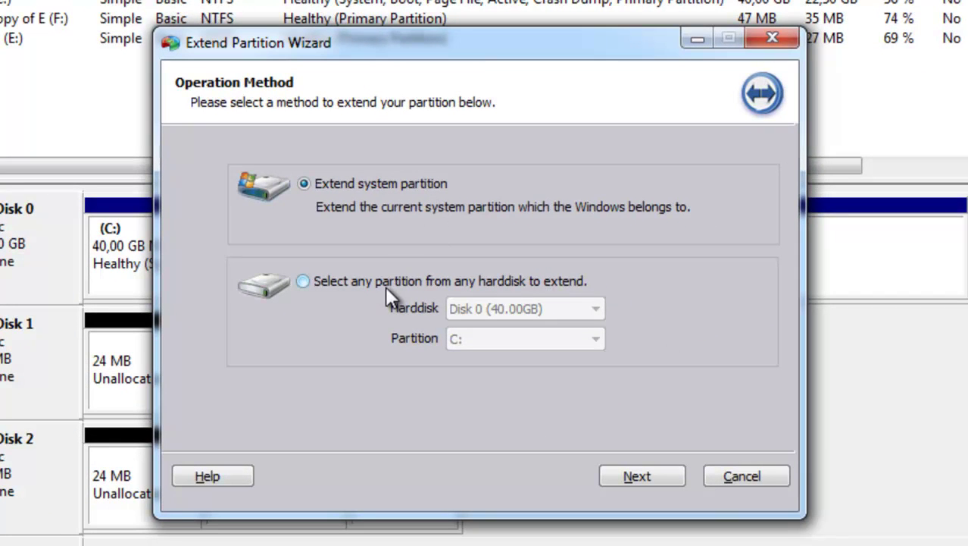
pyautogui.click(385, 285)
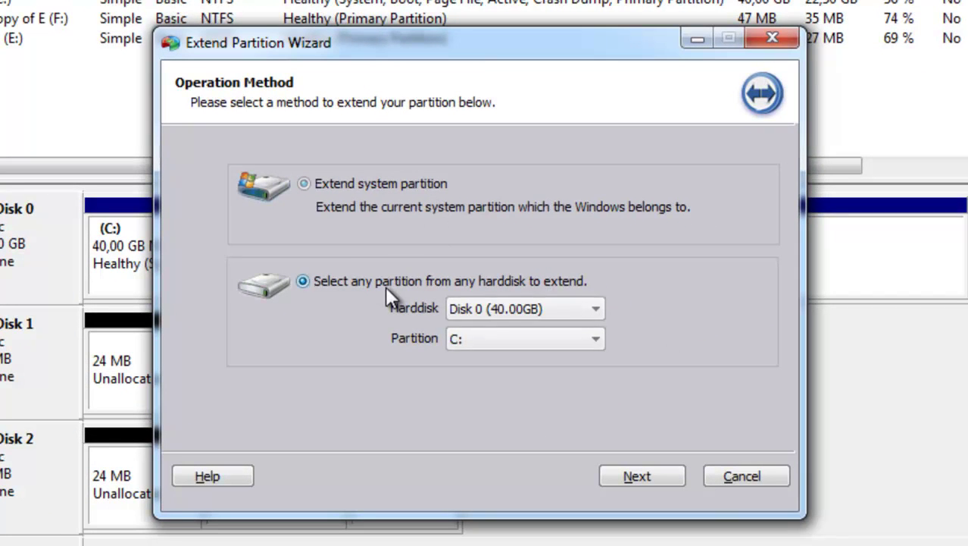
pyautogui.click(365, 182)
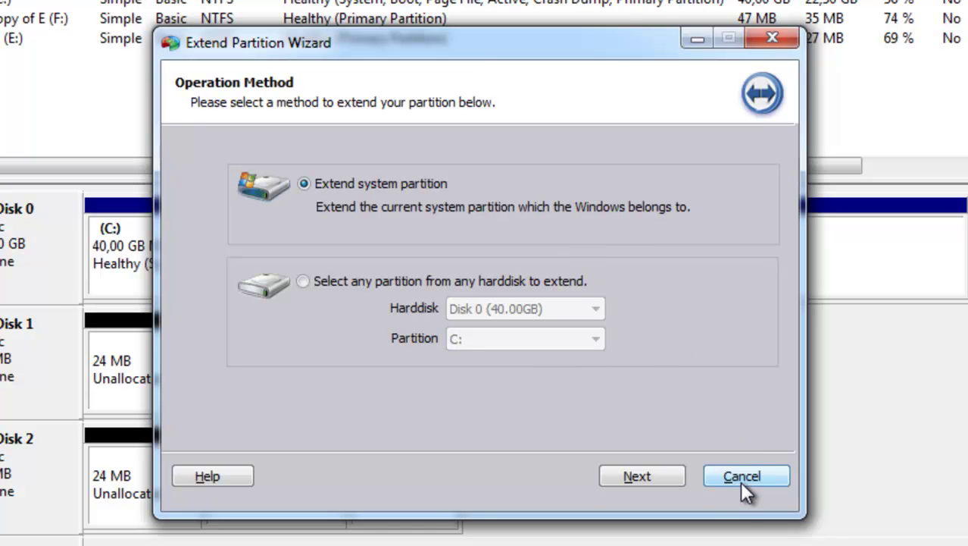
pyautogui.moveTo(493, 33); pyautogui.dragTo(378, 54)
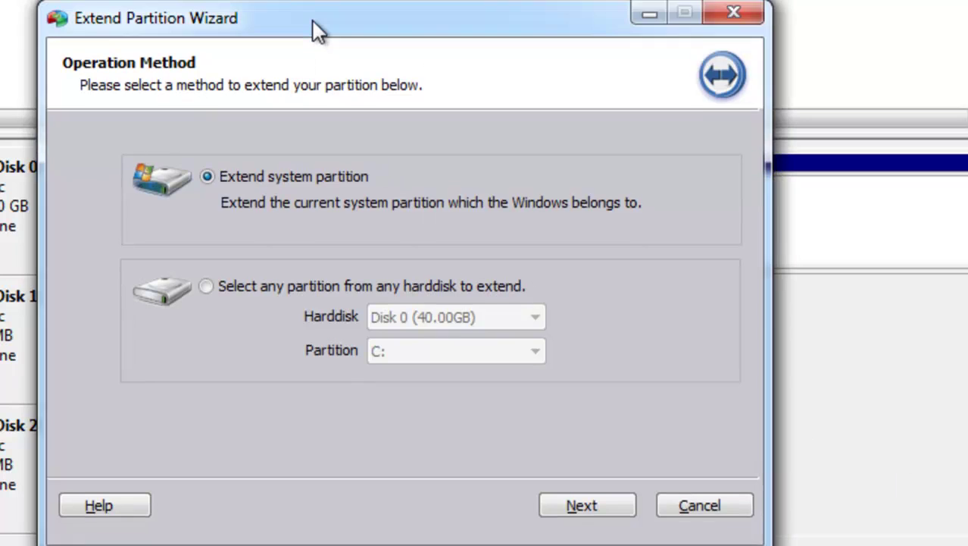
pyautogui.moveTo(311, 20); pyautogui.dragTo(349, 11)
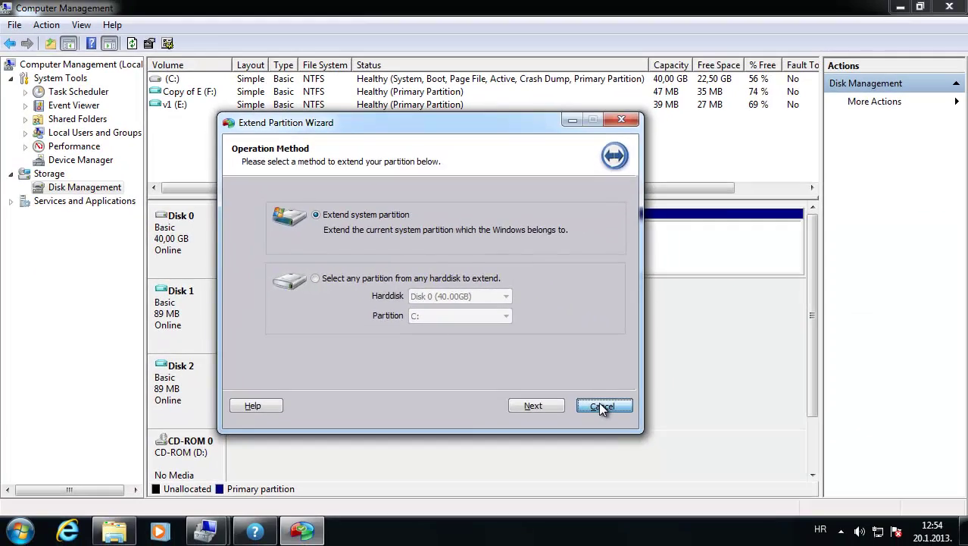
pyautogui.click(604, 407)
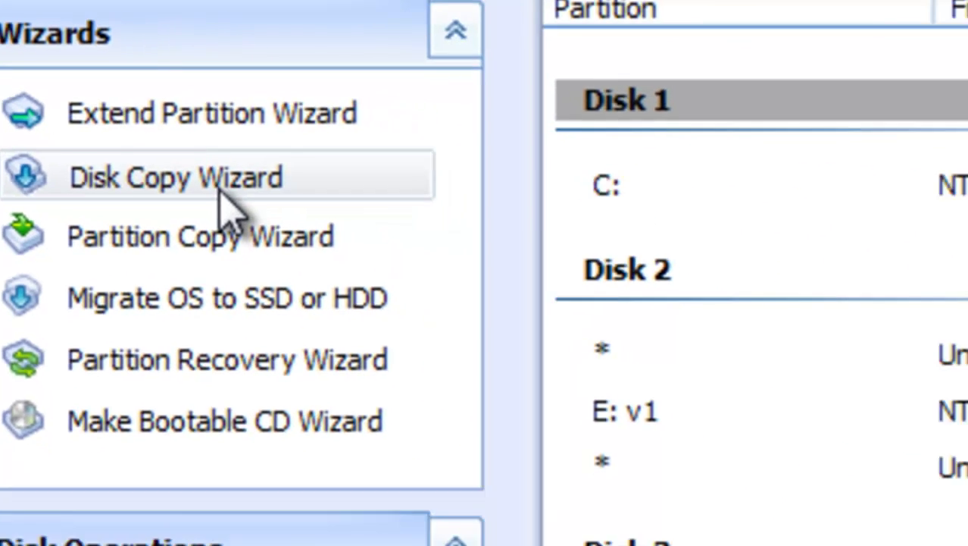
# Open and cancel the Disk Copy and Partition Copy wizards, then launch Migrate OS to SSD or HDD
pyautogui.click(297, 213)
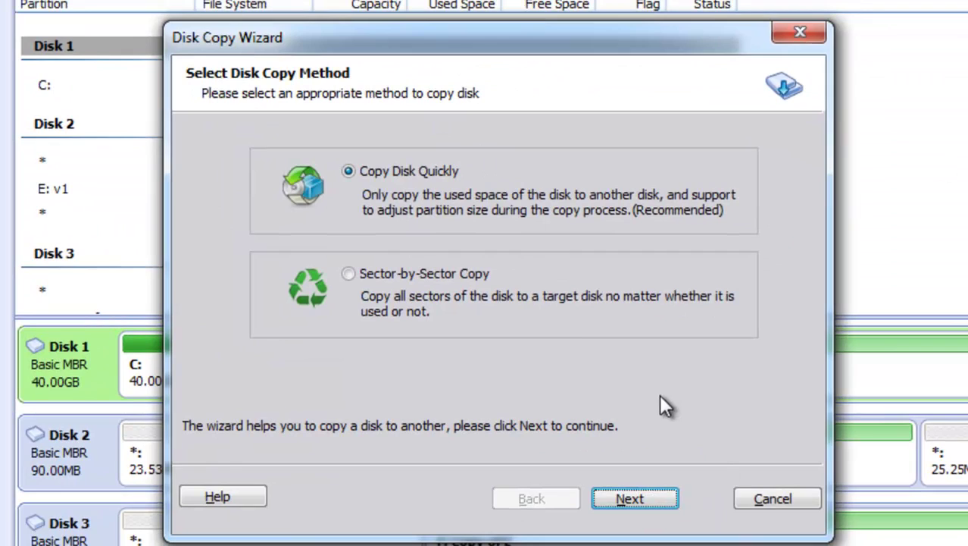
pyautogui.click(758, 499)
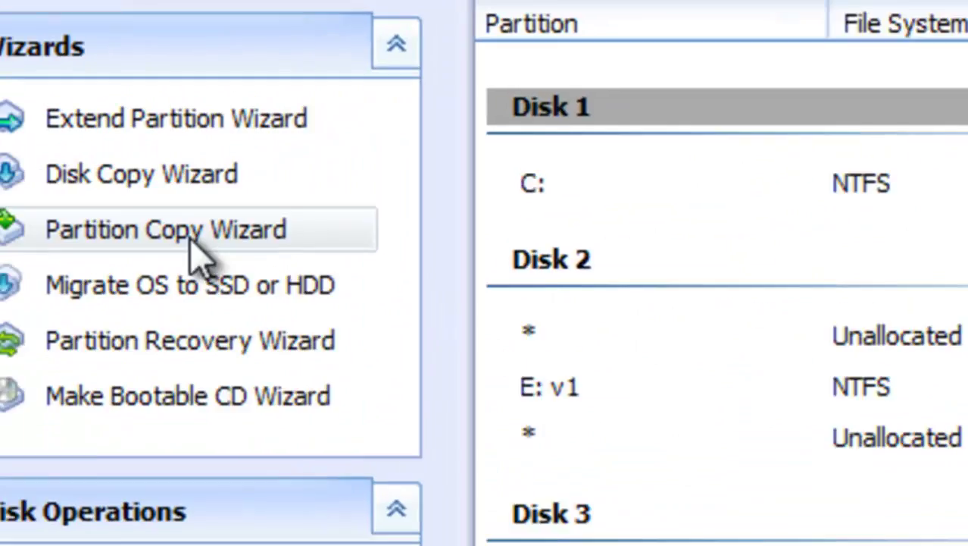
pyautogui.click(192, 235)
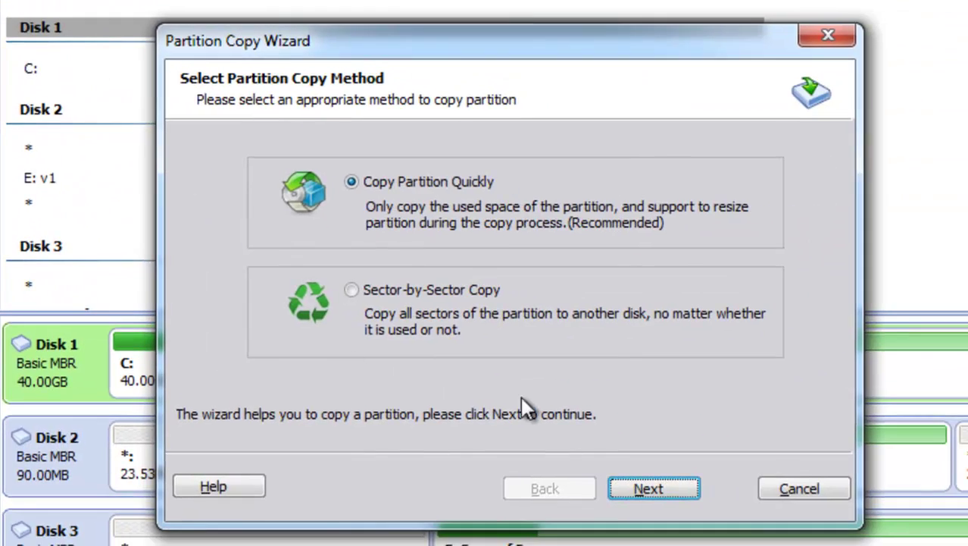
pyautogui.click(801, 485)
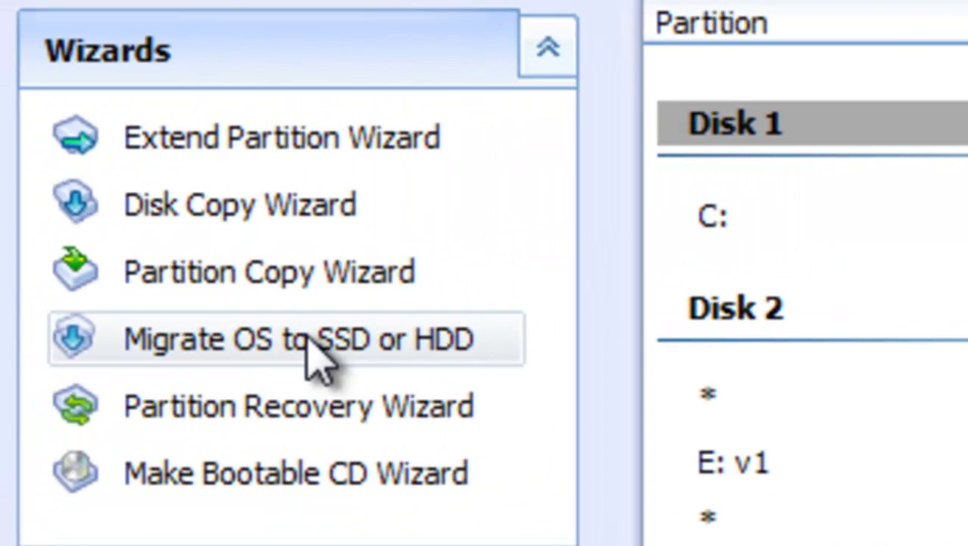
pyautogui.click(309, 339)
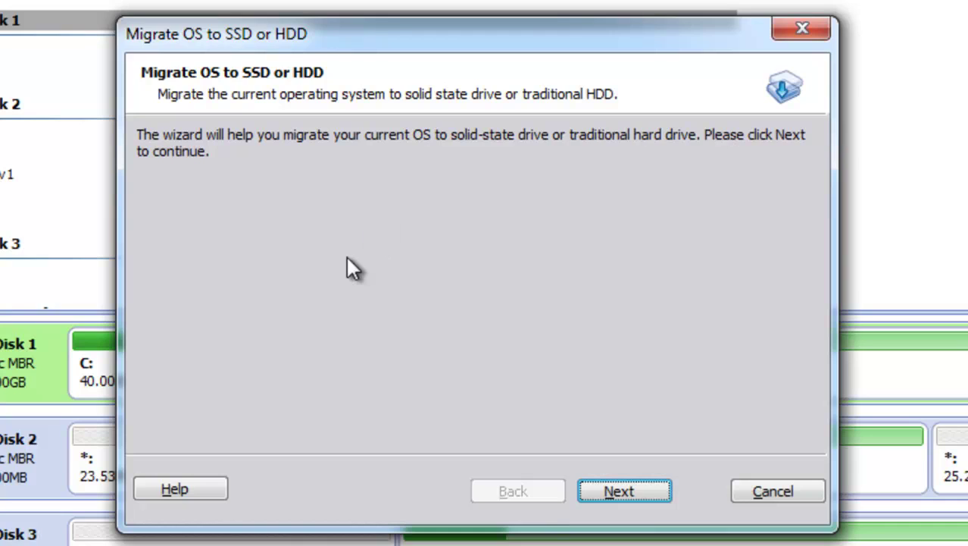
# Cancel the OS migration and Partition Recovery wizards, then launch the Make Bootable CD Wizard
pyautogui.click(806, 491)
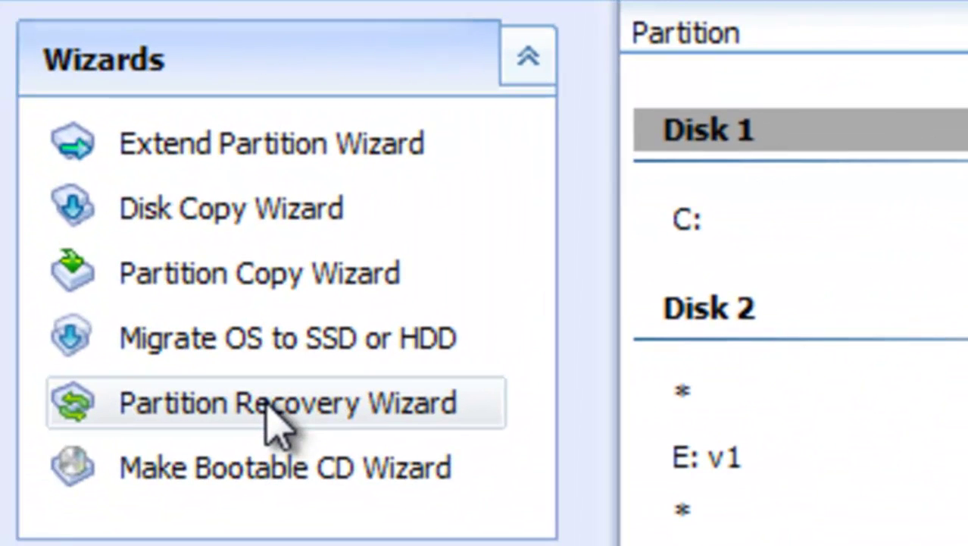
pyautogui.click(270, 419)
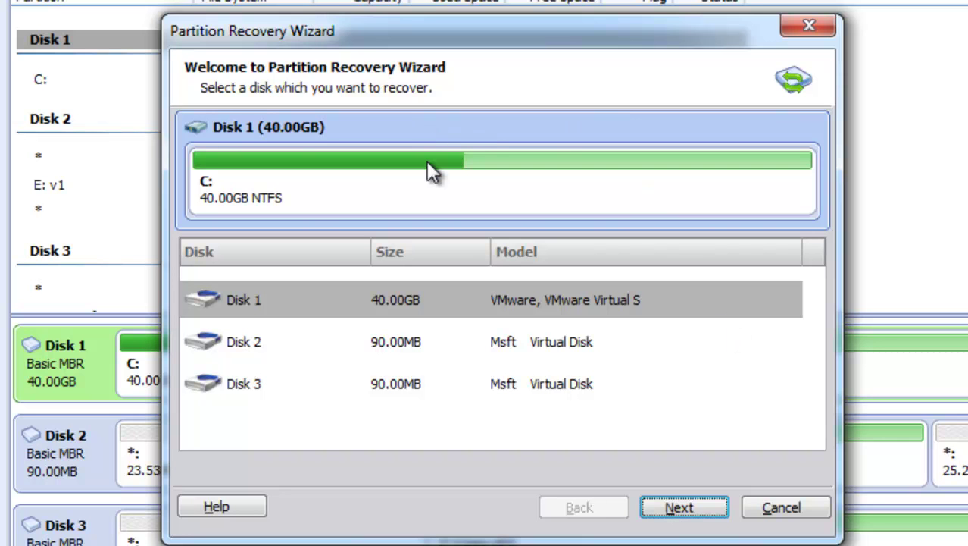
pyautogui.click(807, 509)
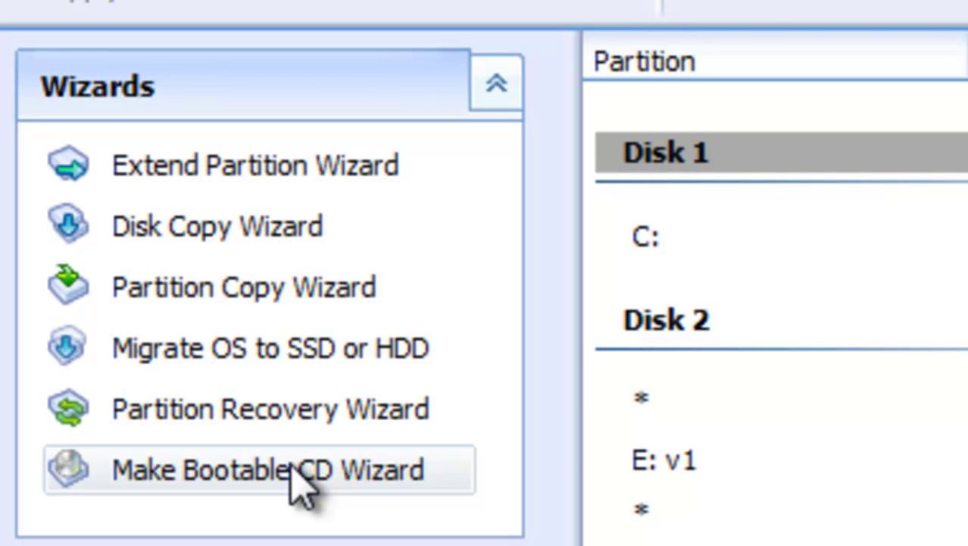
pyautogui.click(300, 479)
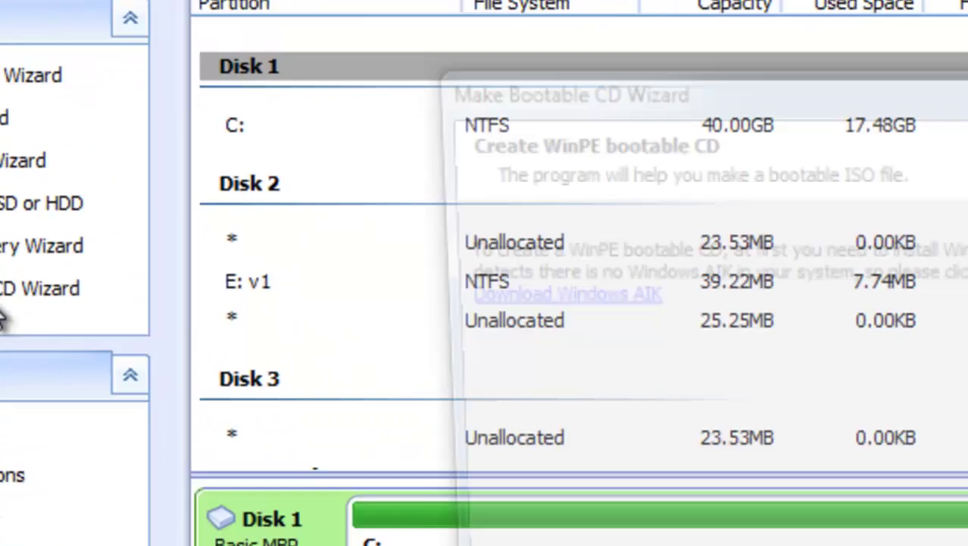